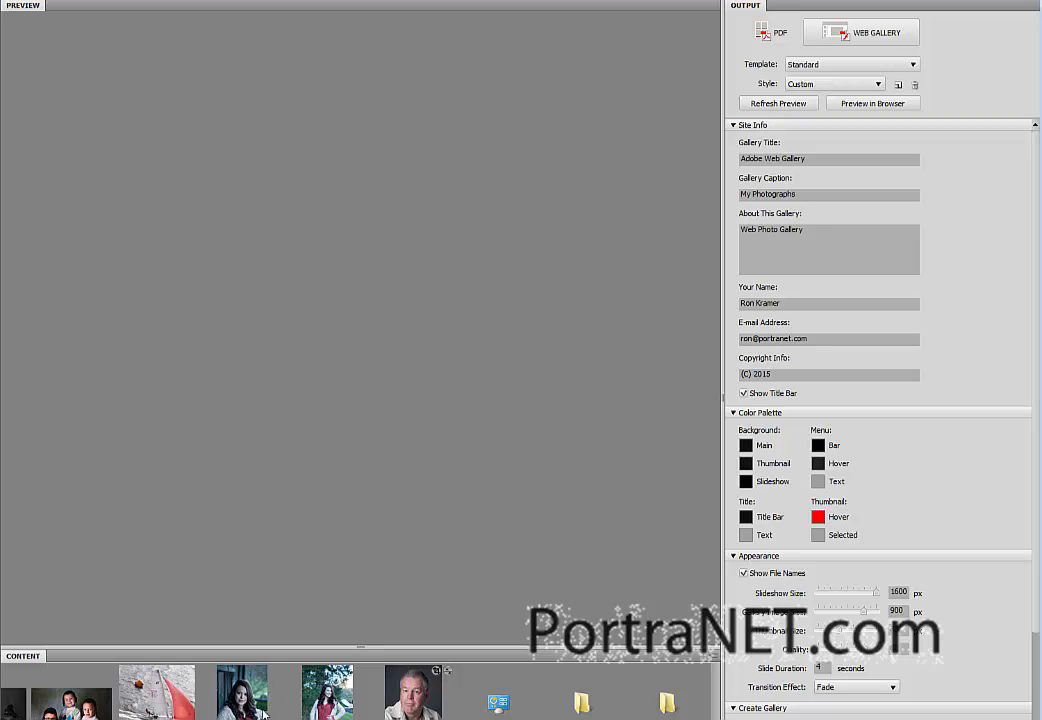
# Step: Open the seated portrait of the woman in the red dress in Camera Raw and enlarge the Camera Raw window
pyautogui.doubleClick(250, 700)
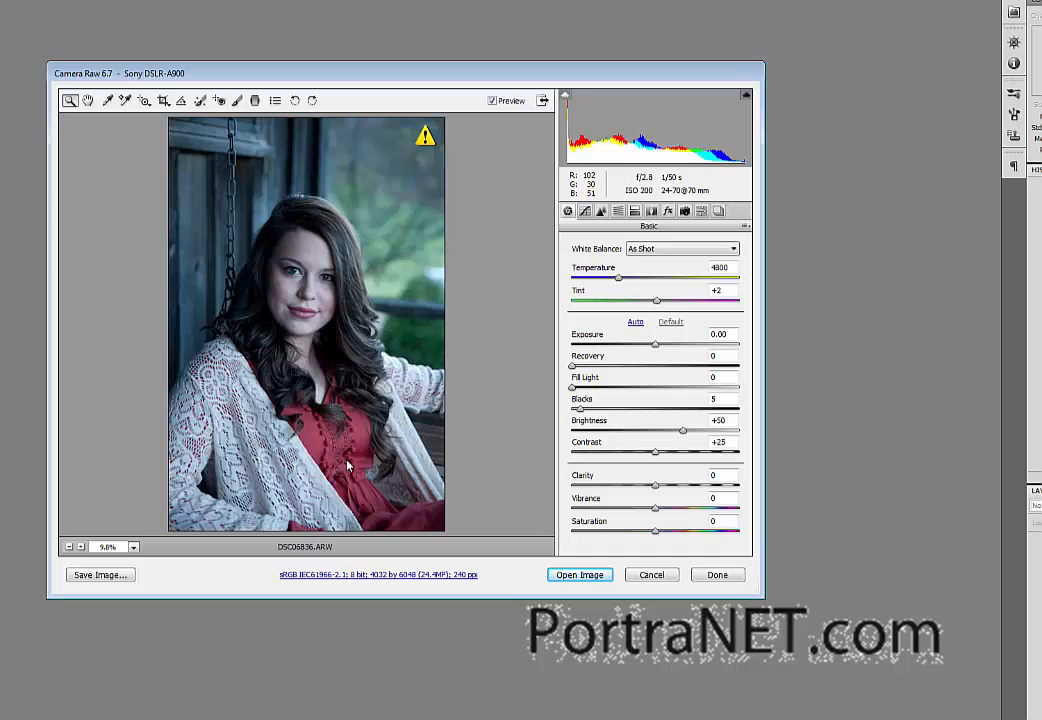
pyautogui.moveTo(309, 80); pyautogui.dragTo(256, 21)
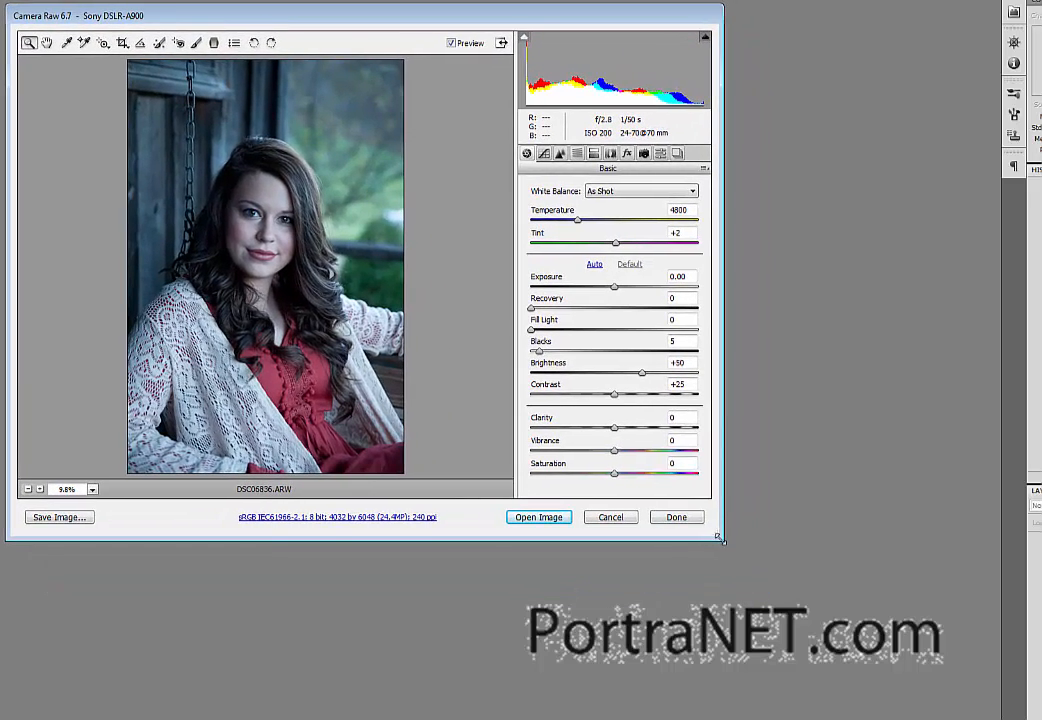
pyautogui.moveTo(717, 537); pyautogui.dragTo(1020, 708)
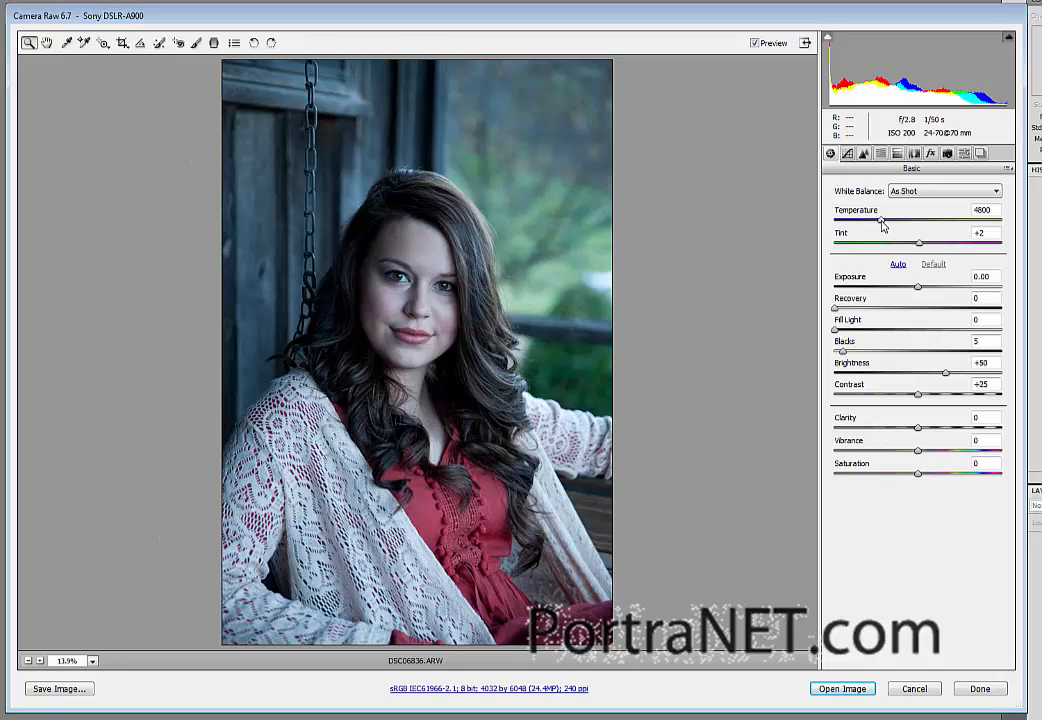
# Step: Warm the white balance by setting the temperature to 6500 and the tint to +9
pyautogui.moveTo(881, 224); pyautogui.dragTo(911, 229)
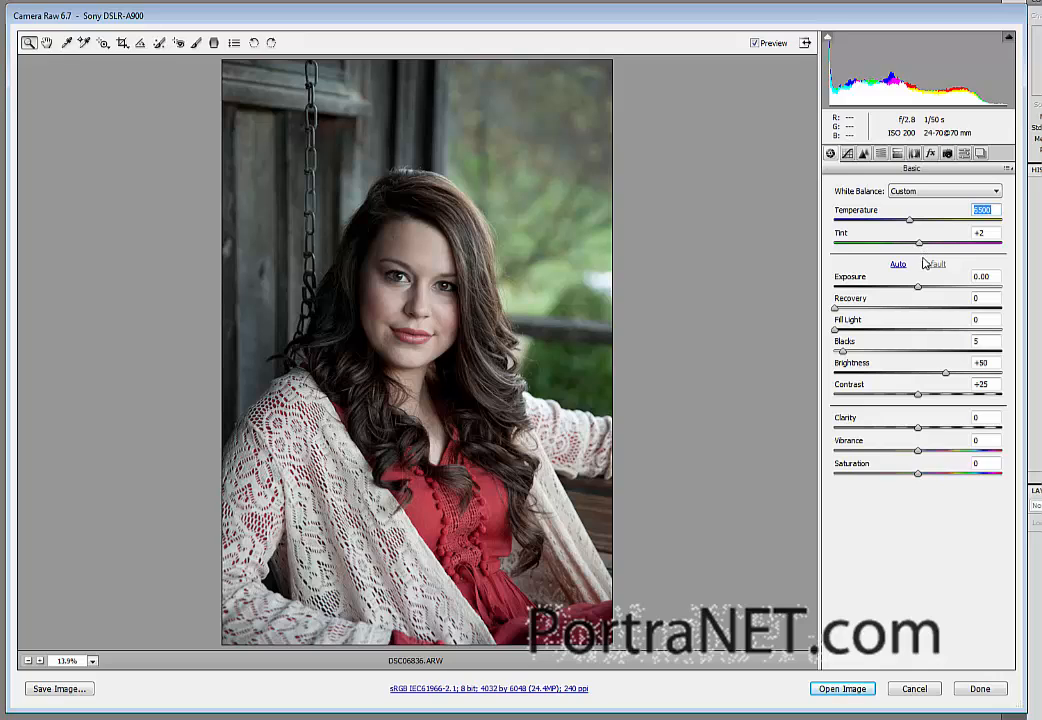
pyautogui.press('Tab')
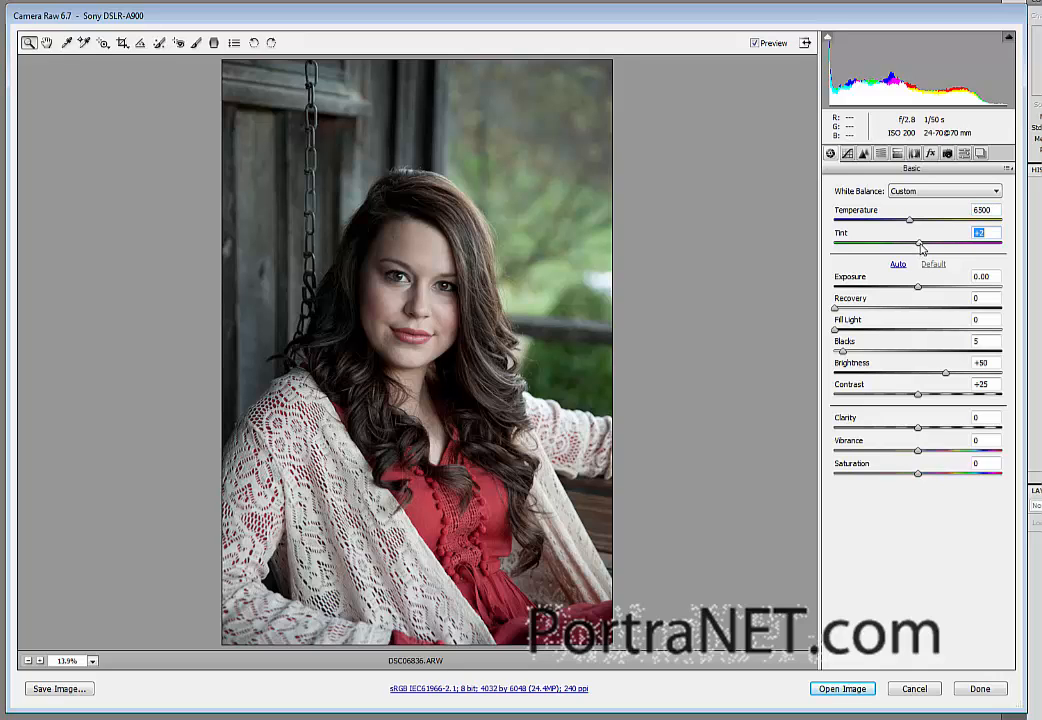
pyautogui.moveTo(921, 247); pyautogui.dragTo(926, 249)
# Step: Adjust the portrait's tones to exposure +0.35, contrast -2, brightness +39 and fill light 18
pyautogui.moveTo(918, 290); pyautogui.dragTo(925, 290)
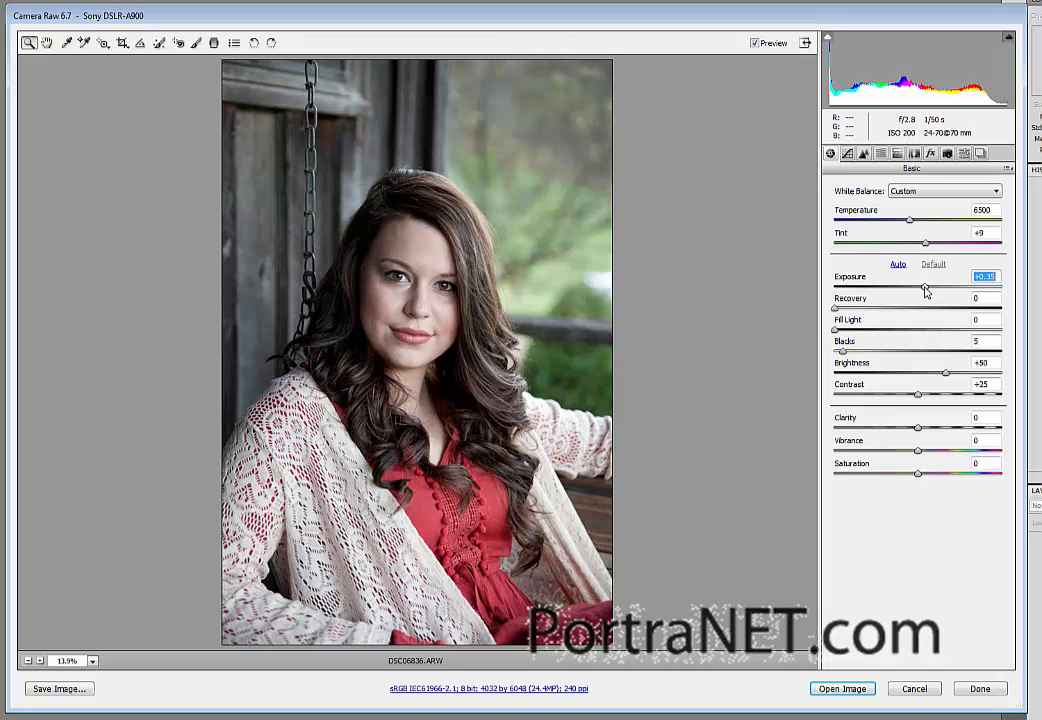
pyautogui.click(946, 374)
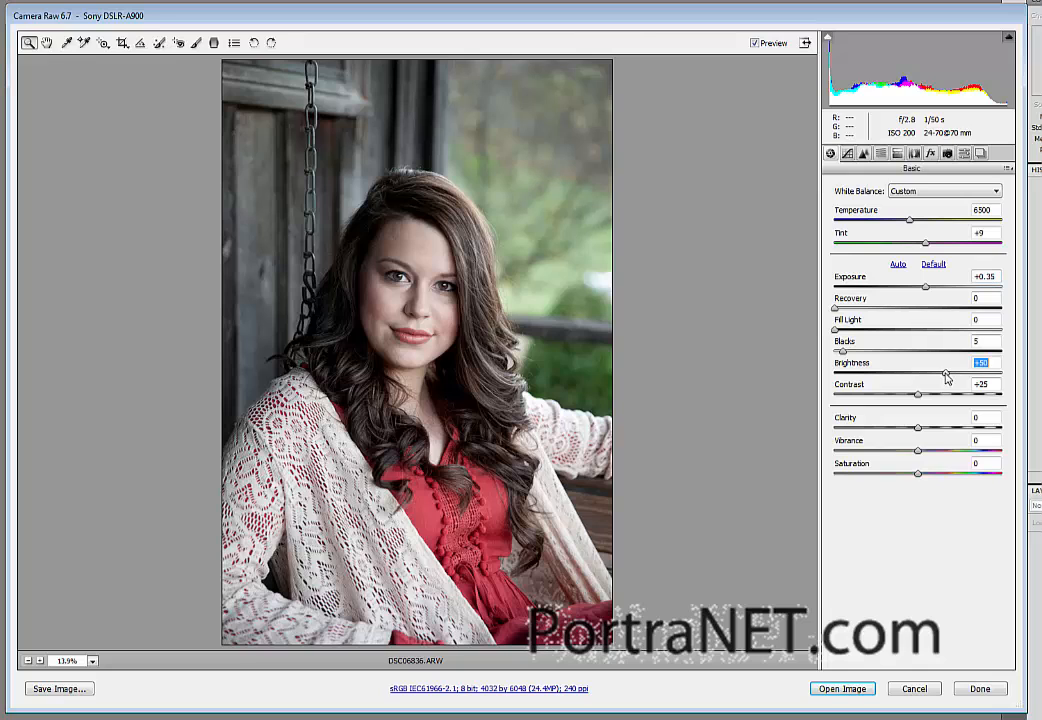
pyautogui.moveTo(946, 374); pyautogui.dragTo(949, 376)
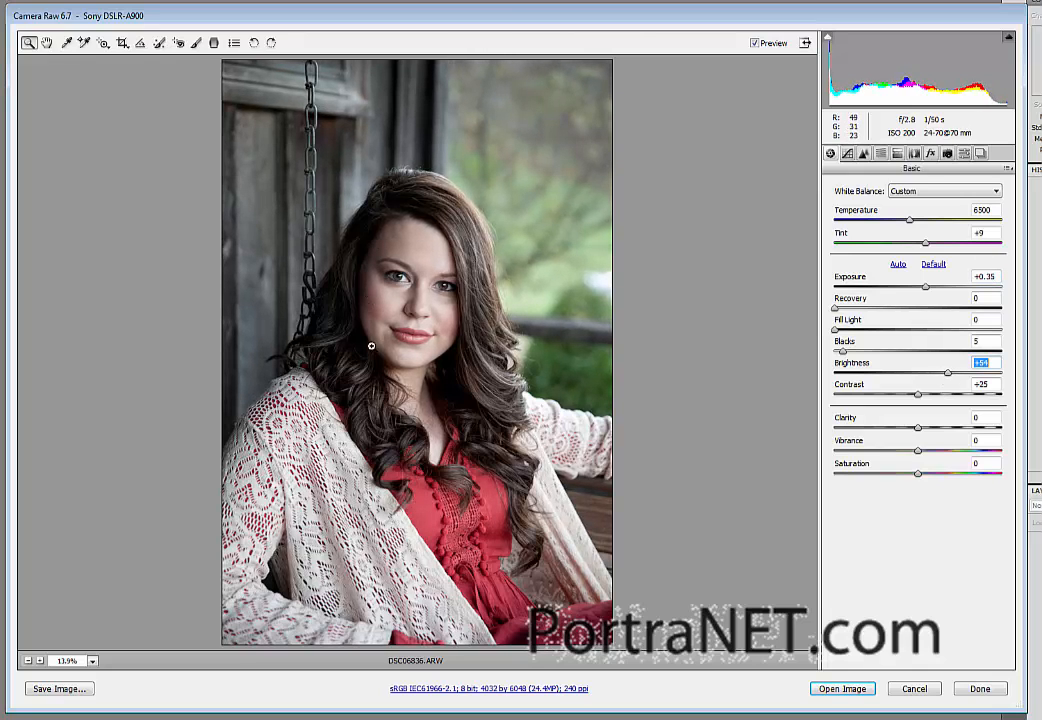
pyautogui.moveTo(913, 397); pyautogui.dragTo(887, 398)
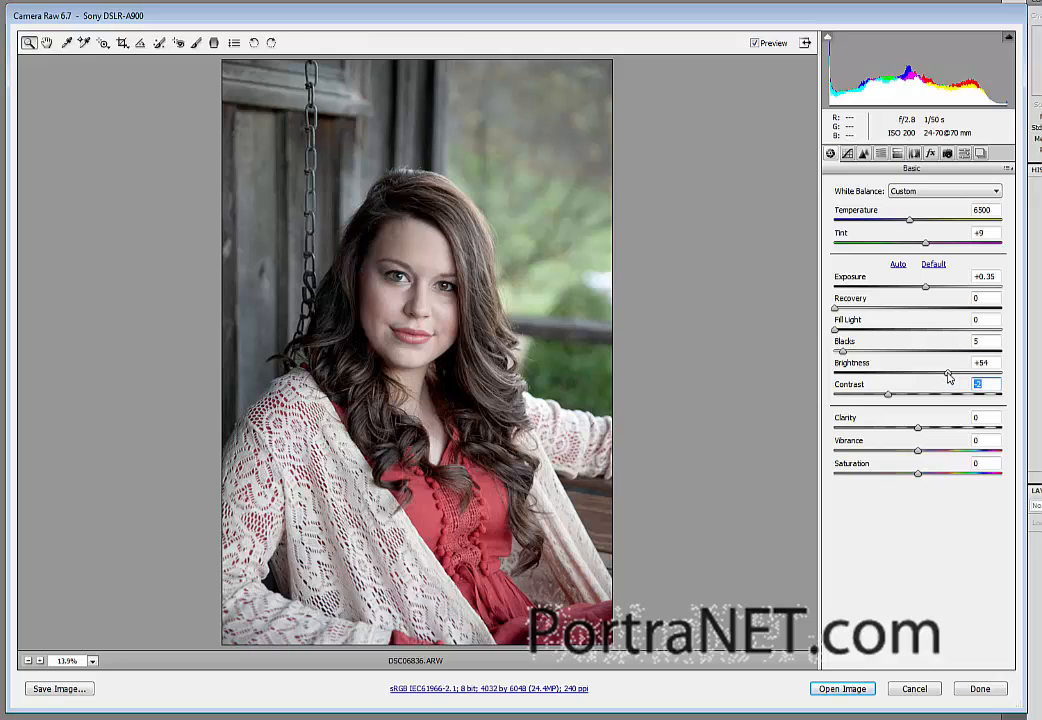
pyautogui.moveTo(947, 373); pyautogui.dragTo(940, 377)
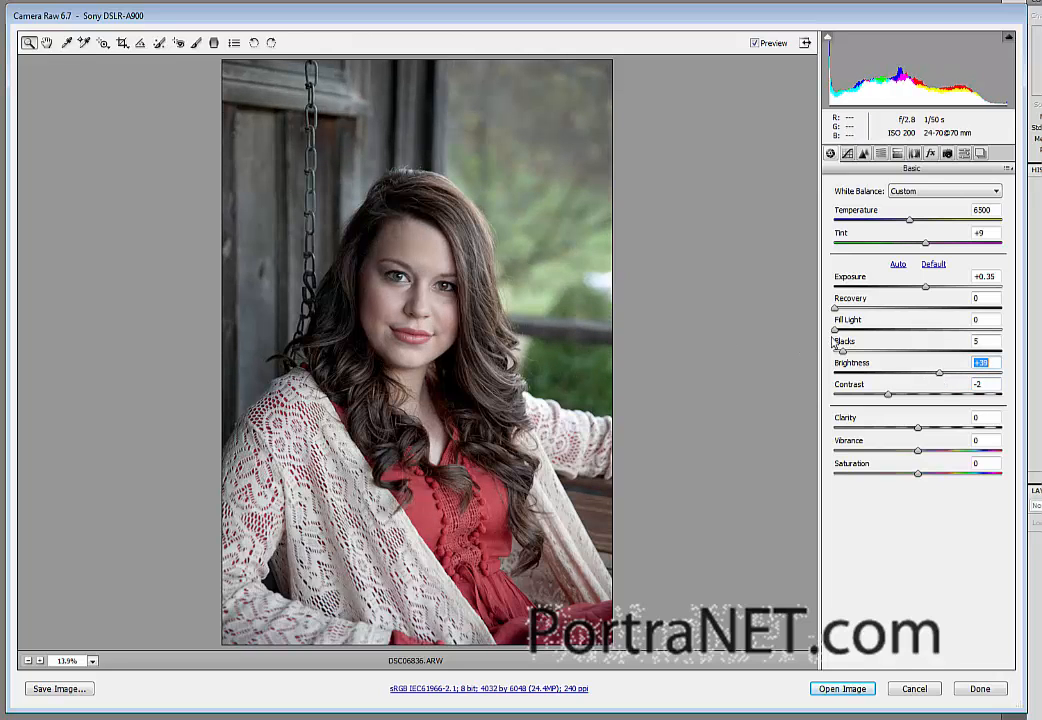
pyautogui.moveTo(837, 331); pyautogui.dragTo(866, 338)
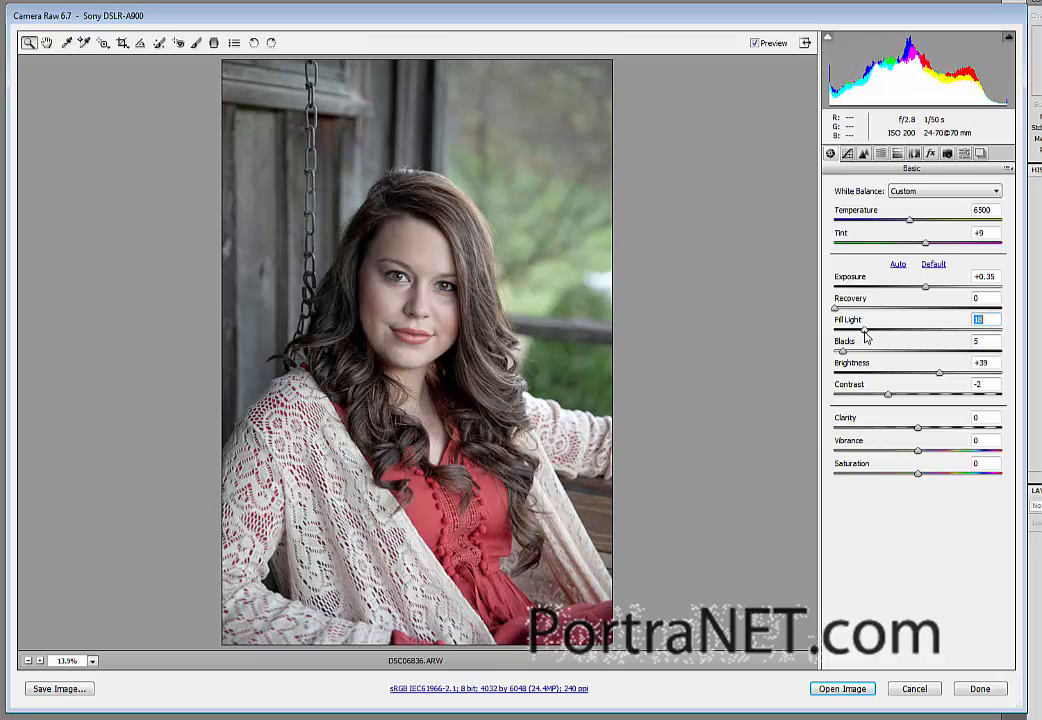
# Step: Darken the photo's edges with lens vignetting, using amount -88 and midpoint 18
pyautogui.click(914, 153)
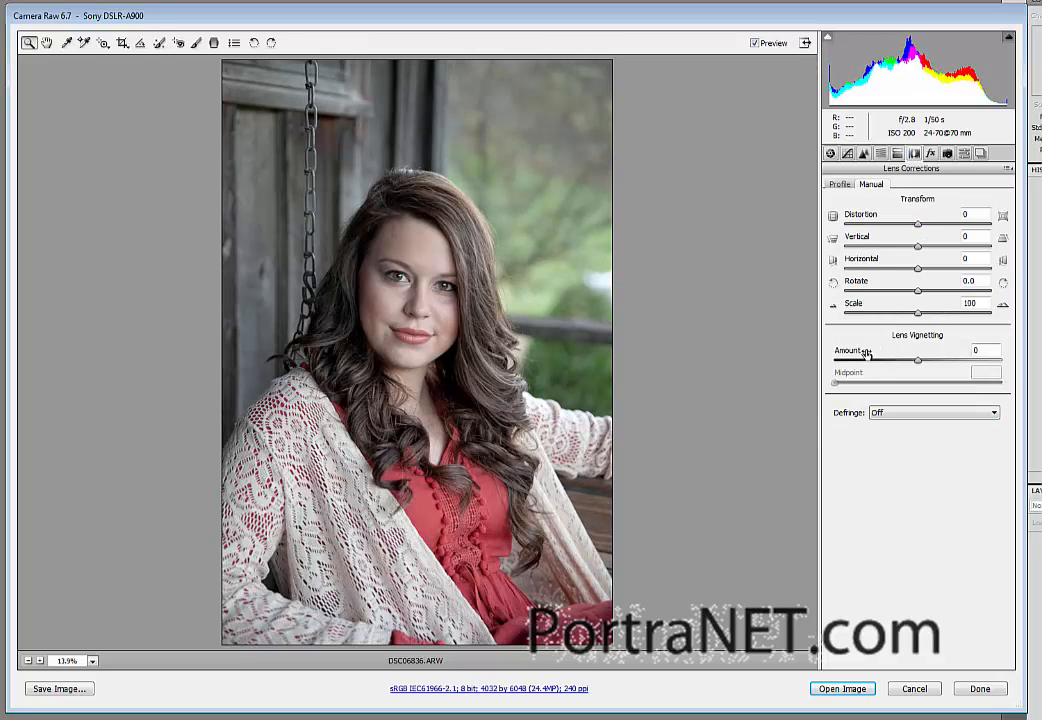
pyautogui.moveTo(872, 360); pyautogui.dragTo(863, 360)
pyautogui.moveTo(917, 382); pyautogui.dragTo(863, 383)
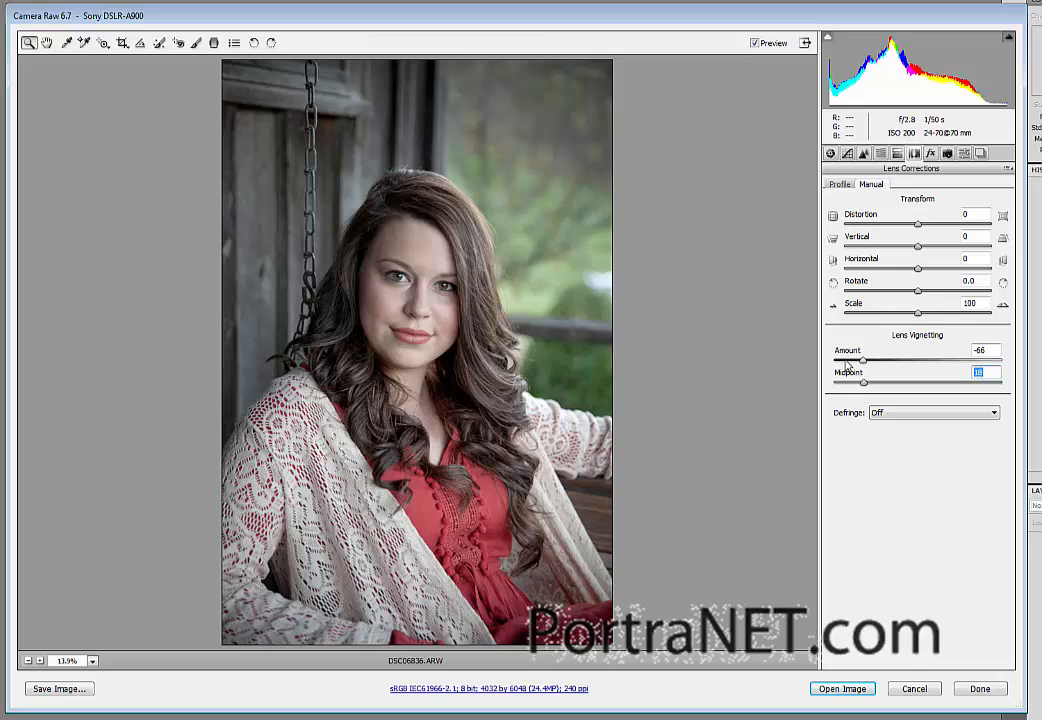
pyautogui.click(847, 362)
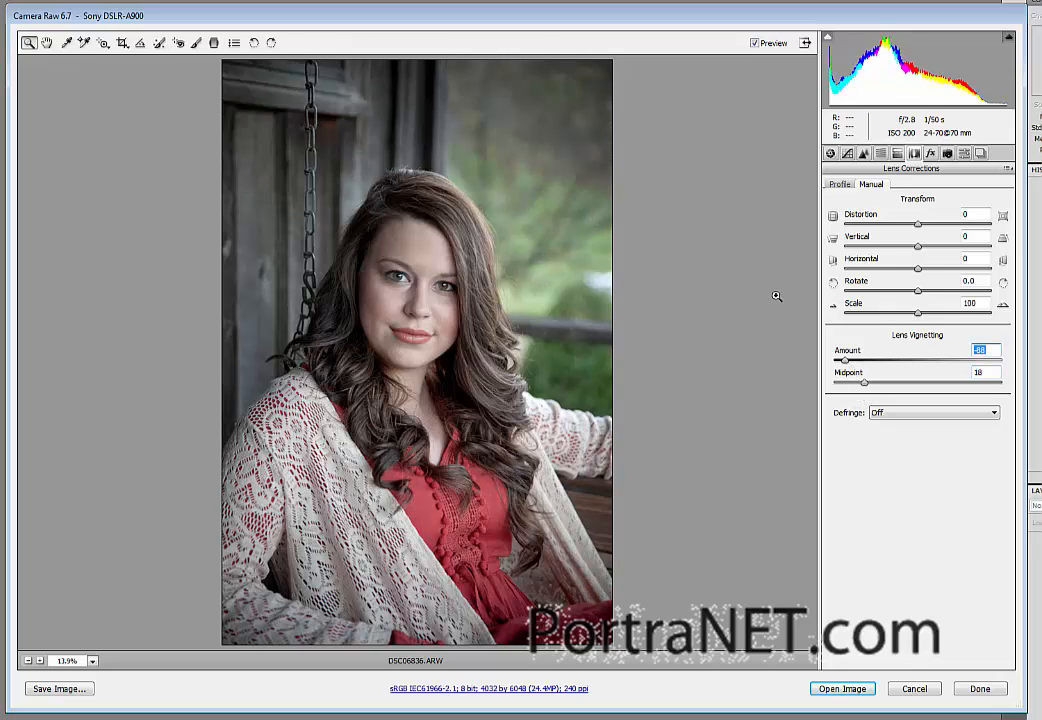
# Step: Set the basic adjustments' saturation to +17 and the tint to +13
pyautogui.click(830, 153)
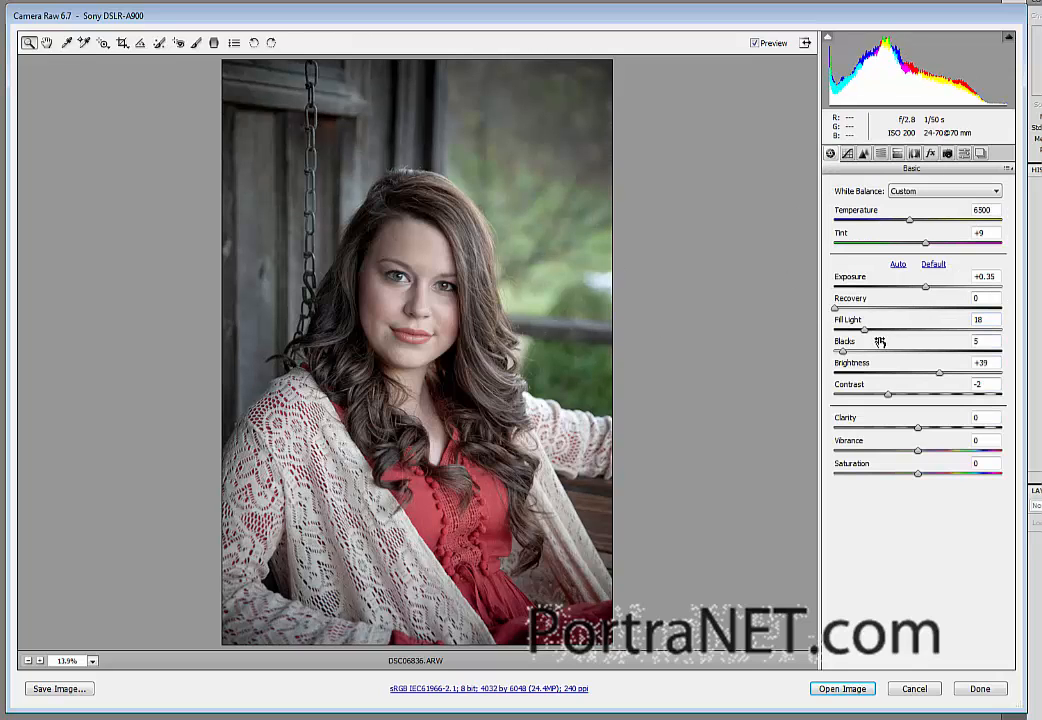
pyautogui.click(926, 474)
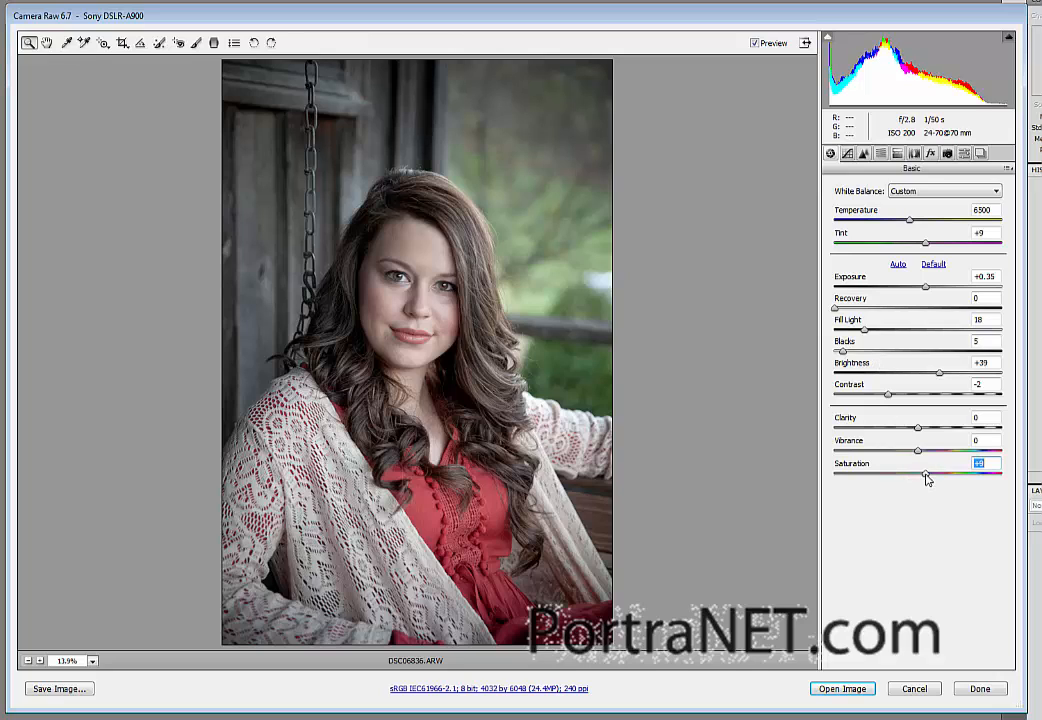
pyautogui.moveTo(930, 481); pyautogui.dragTo(933, 476)
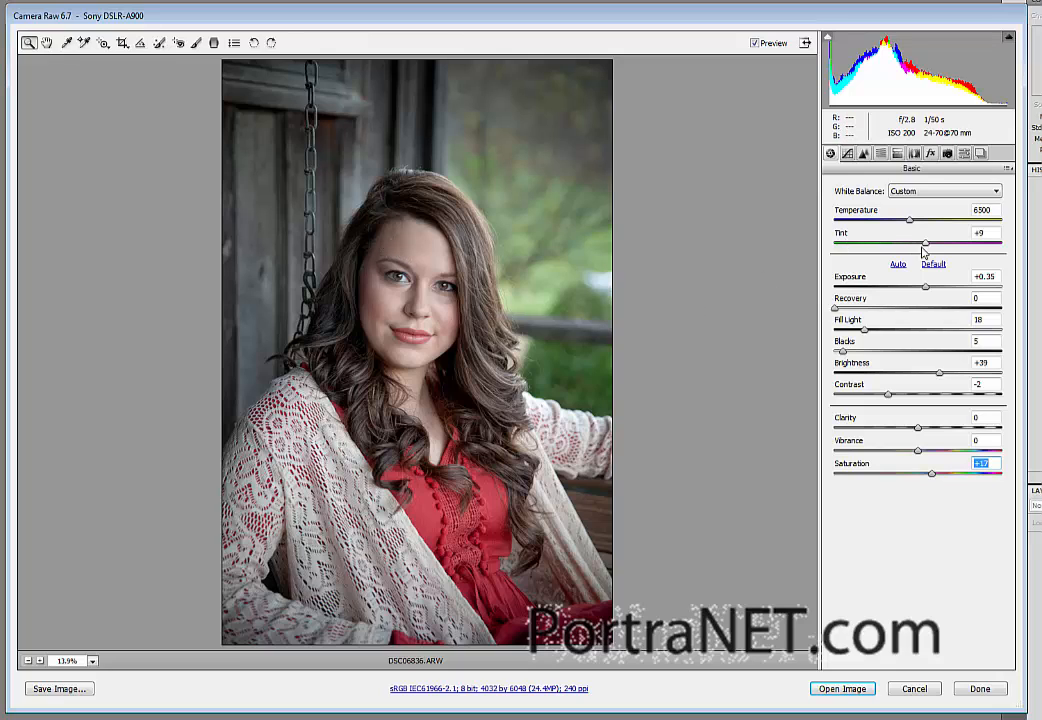
pyautogui.moveTo(925, 245); pyautogui.dragTo(929, 246)
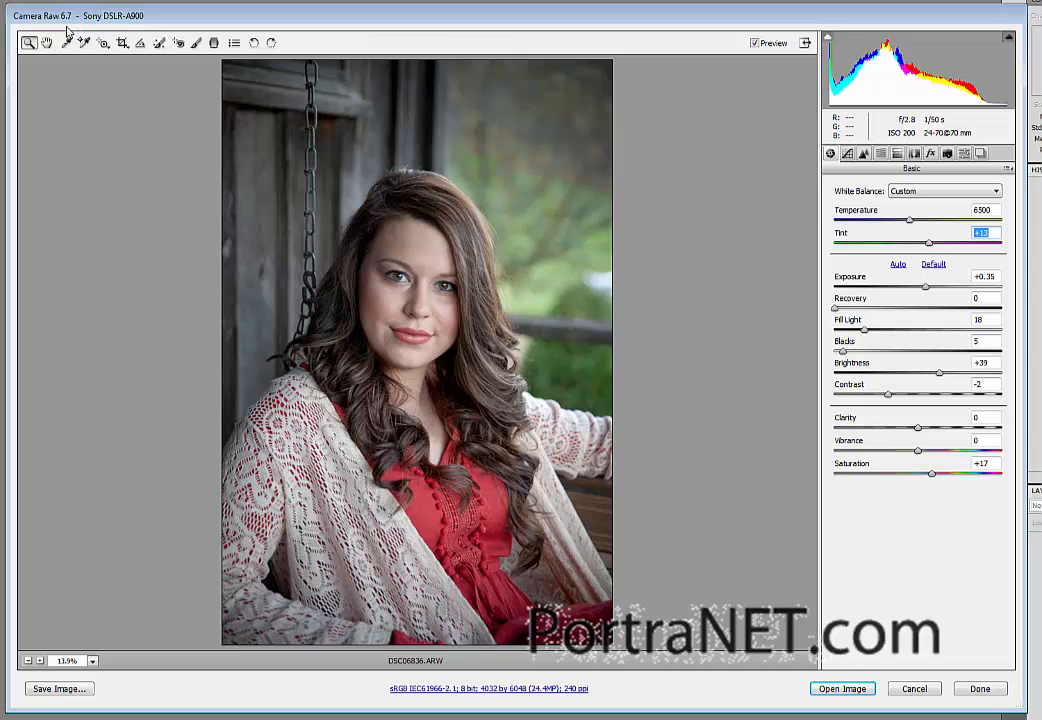
# Step: Crop the portrait to the woman's head and upper body, about 3220 by 4116 pixels, and centre the crop on her
pyautogui.click(122, 42)
pyautogui.moveTo(247, 140); pyautogui.dragTo(558, 539)
pyautogui.moveTo(413, 454); pyautogui.dragTo(428, 453)
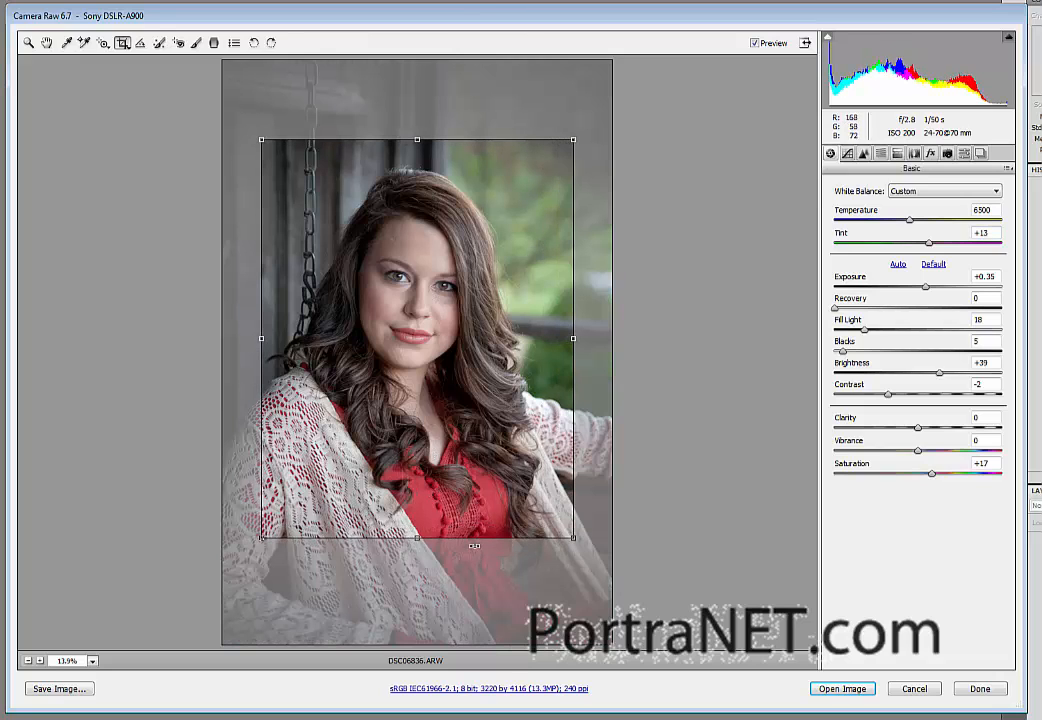
# Step: Try a warm white balance of 7900 with tint +30, and a cool one of 4250 with tints -38 and -5
pyautogui.click(910, 221)
pyautogui.moveTo(910, 221); pyautogui.dragTo(942, 244)
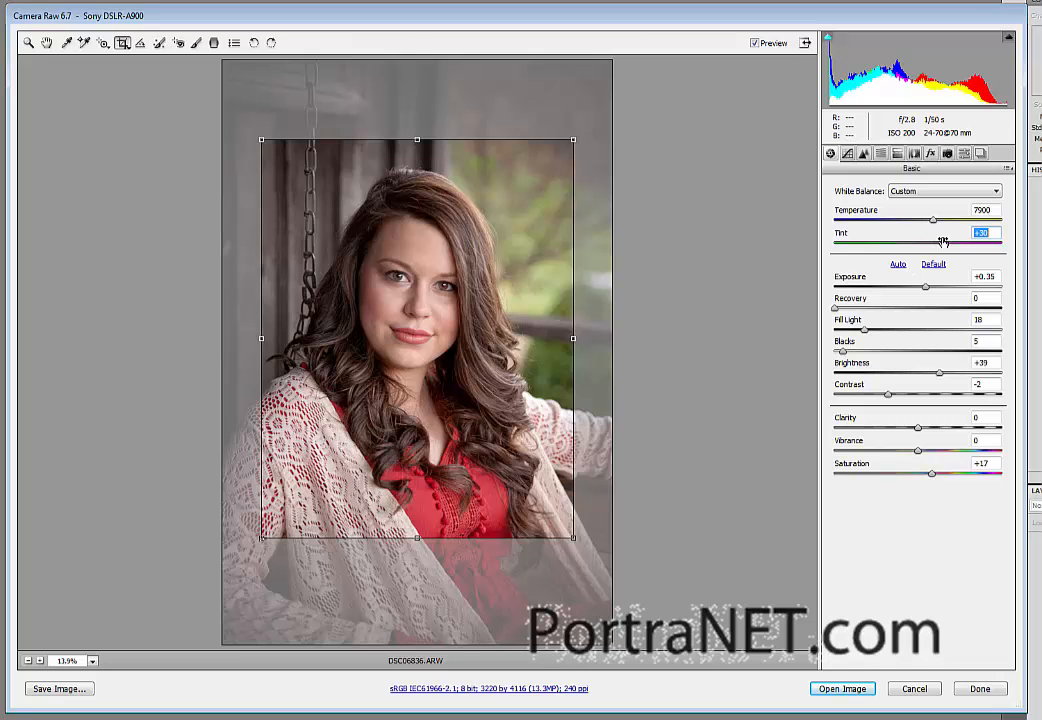
pyautogui.moveTo(942, 246); pyautogui.dragTo(872, 228)
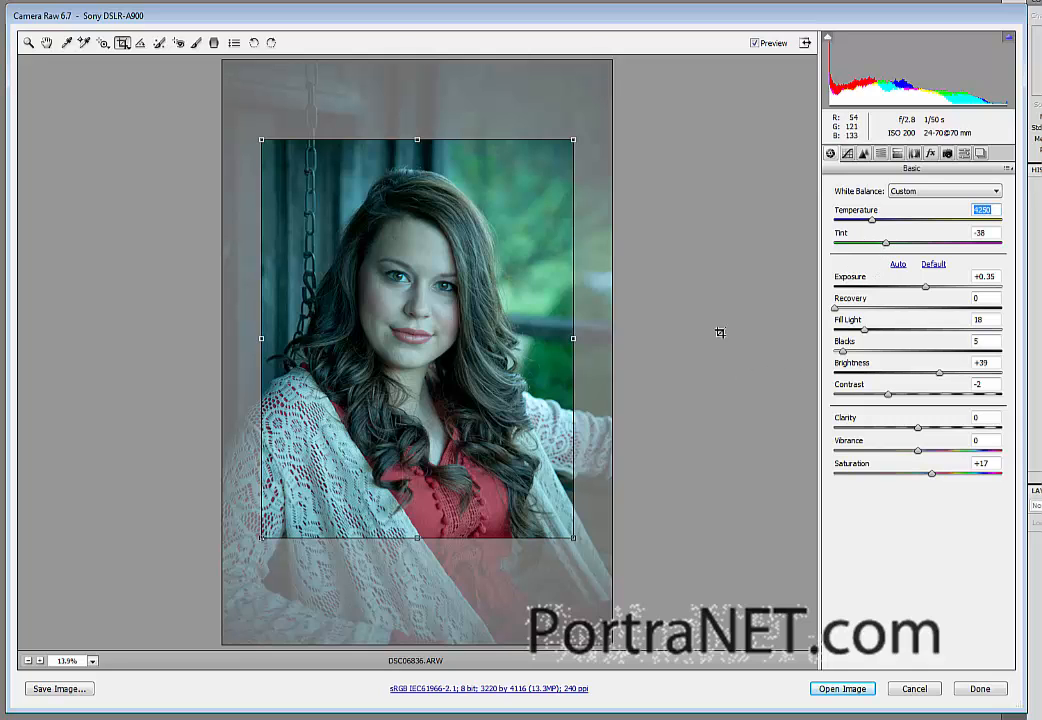
pyautogui.moveTo(886, 245); pyautogui.dragTo(914, 246)
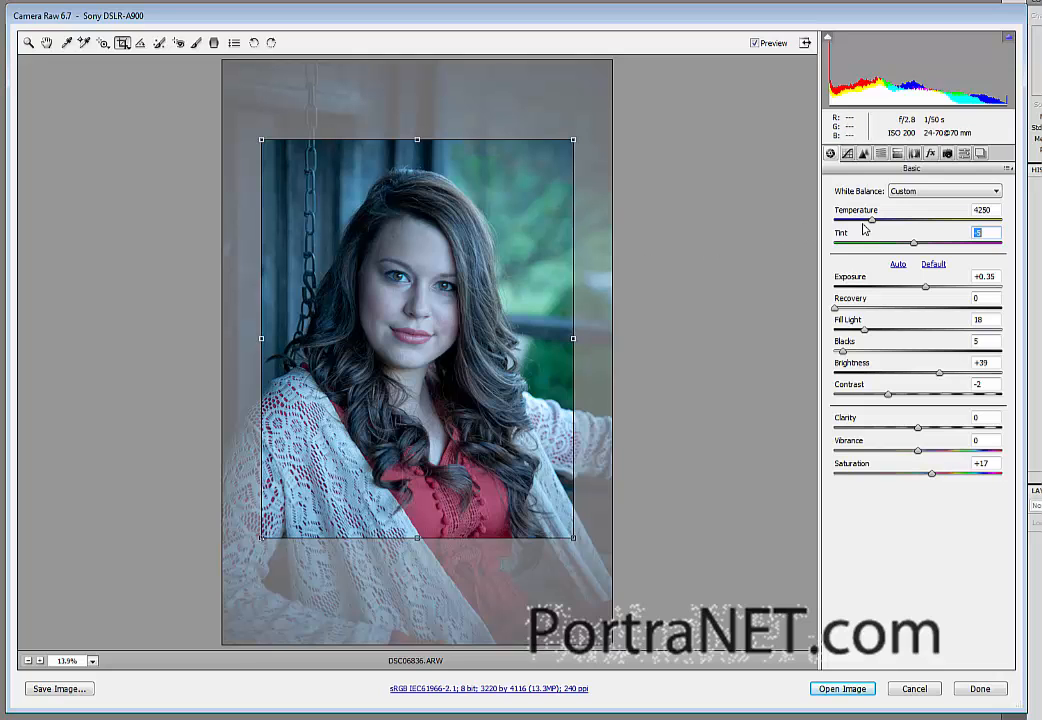
# Step: Set the temperature to 6100, tint to +11, contrast to -1, exposure to +0.45 and saturation to +27
pyautogui.moveTo(872, 222); pyautogui.dragTo(902, 231)
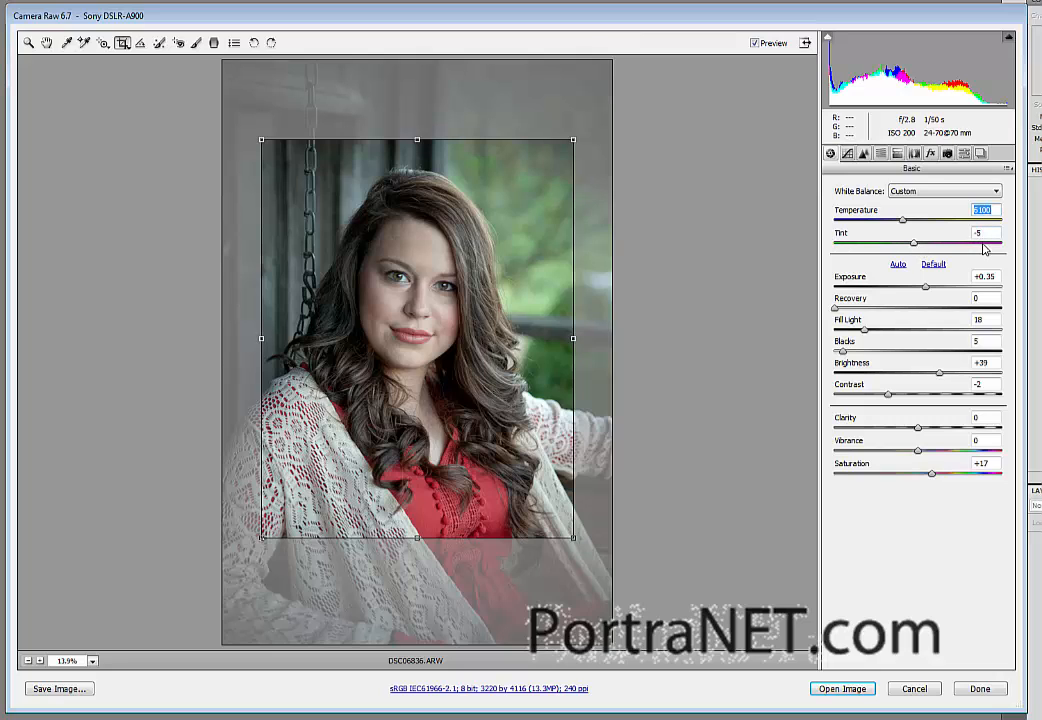
pyautogui.moveTo(913, 246); pyautogui.dragTo(928, 246)
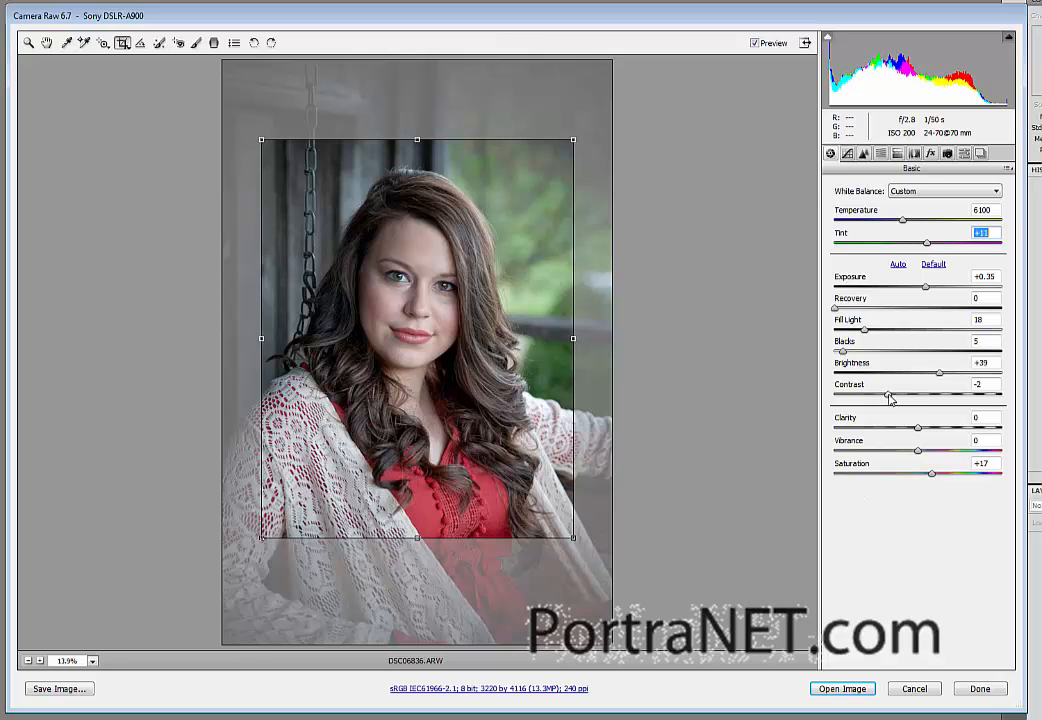
pyautogui.moveTo(888, 397)
pyautogui.mouseDown()
pyautogui.moveTo(905, 397)
pyautogui.moveTo(890, 397)
pyautogui.mouseUp()
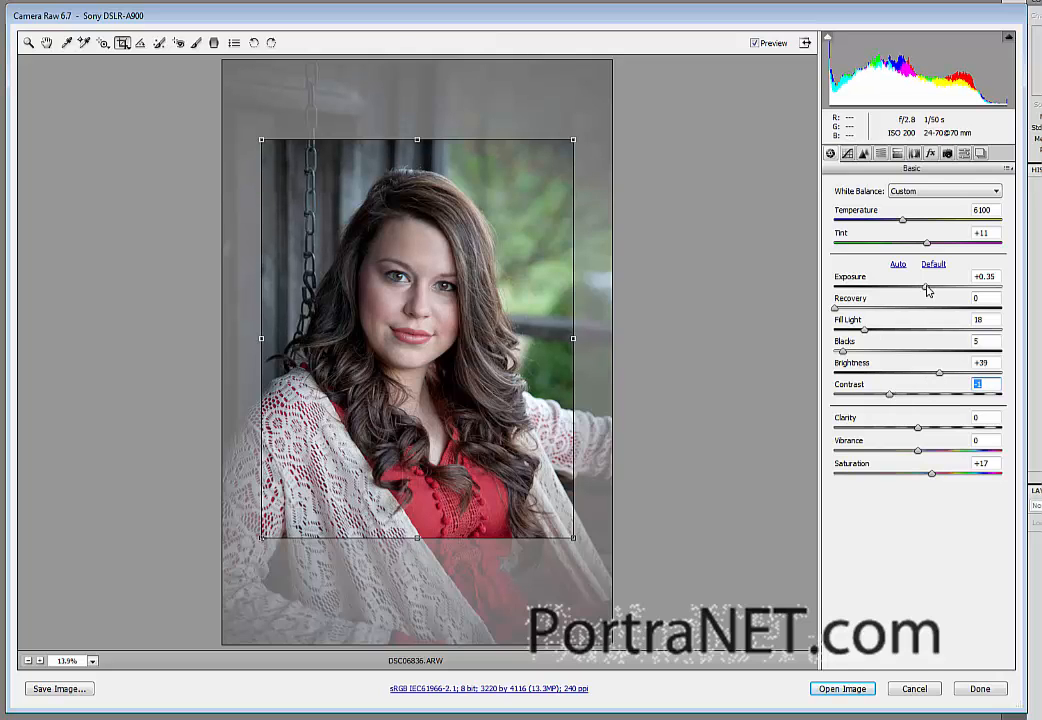
pyautogui.moveTo(923, 289); pyautogui.dragTo(929, 289)
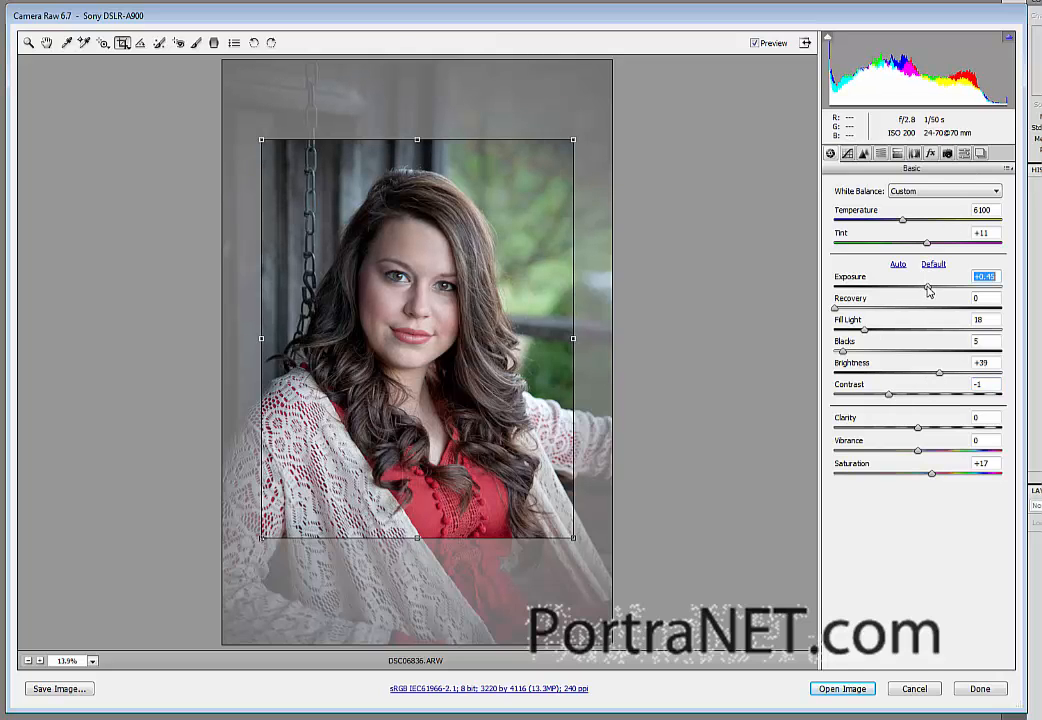
pyautogui.click(940, 475)
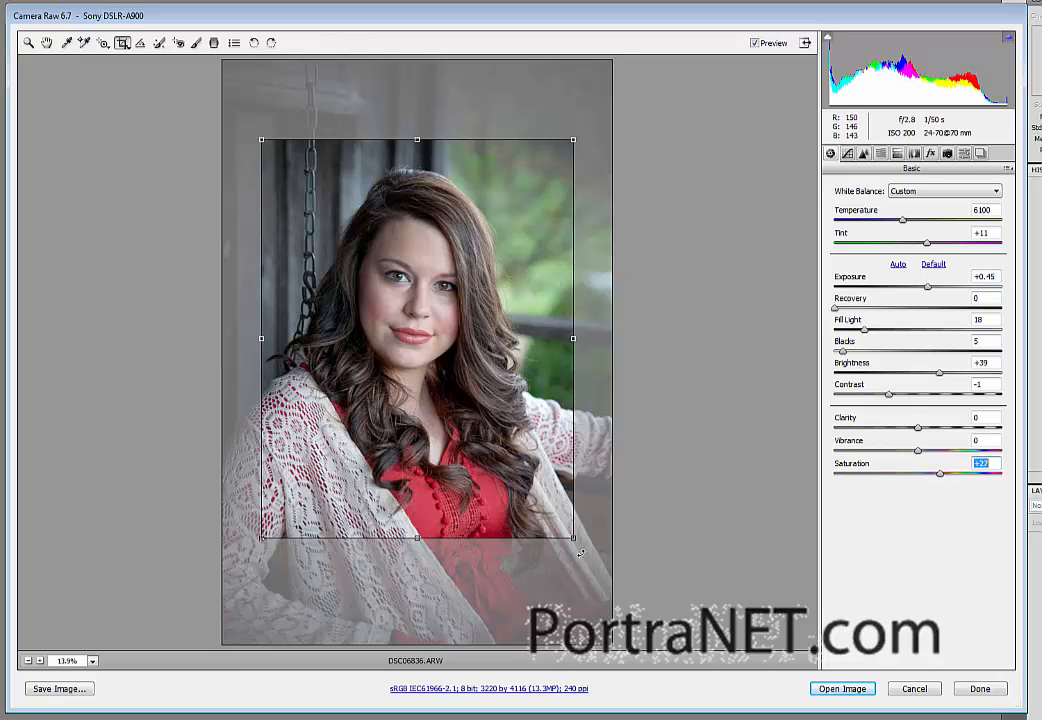
# Step: Tilt and tighten the crop to about 2938 by 3859 pixels around the woman, and open the processed image for editing
pyautogui.moveTo(580, 550); pyautogui.dragTo(536, 519)
pyautogui.moveTo(489, 452); pyautogui.dragTo(501, 476)
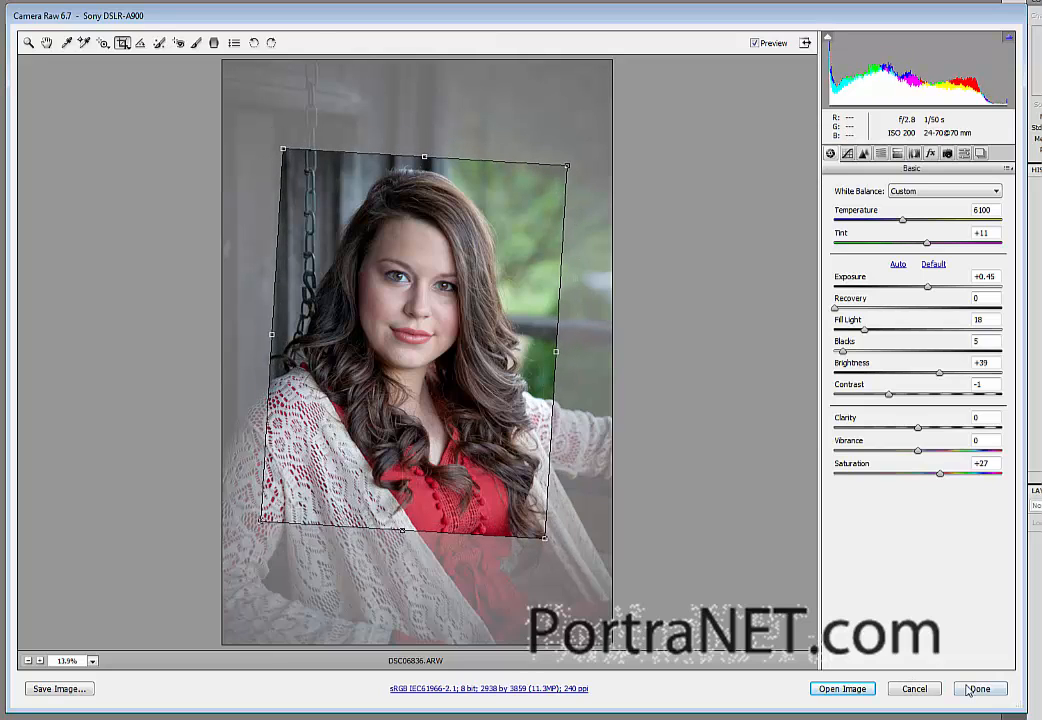
pyautogui.click(843, 689)
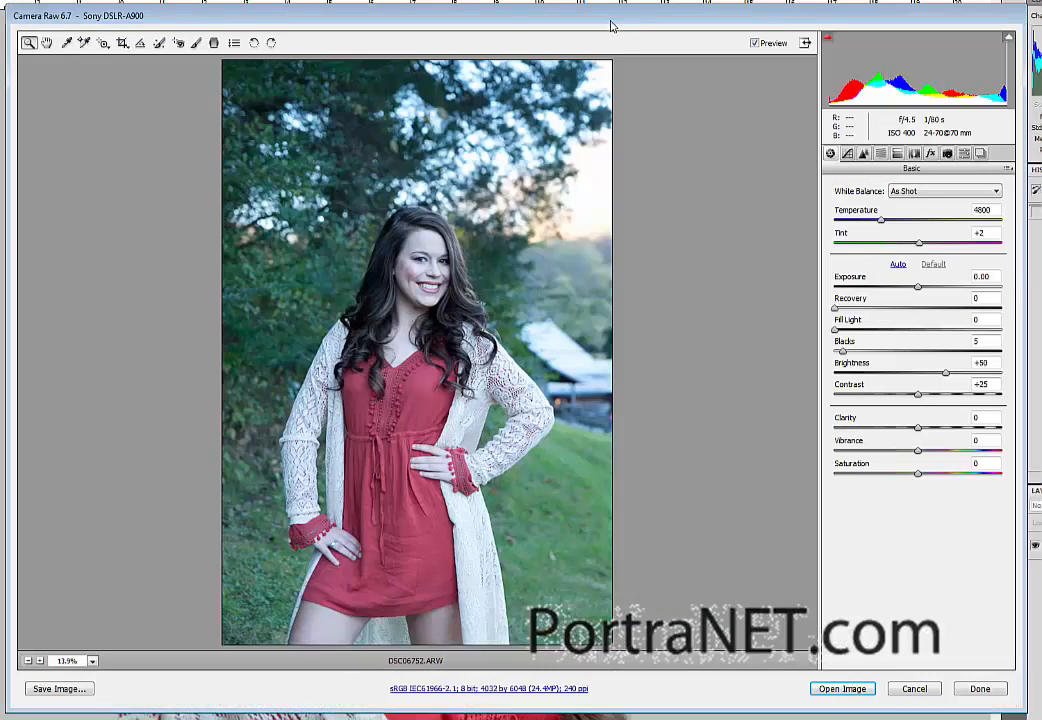
# Step: Enlarge the Camera Raw window and apply the previous conversion's settings to the standing portrait, DSC06752.ARW
pyautogui.moveTo(612, 23)
pyautogui.mouseDown()
pyautogui.moveTo(502, 48)
pyautogui.moveTo(614, 13)
pyautogui.mouseUp()
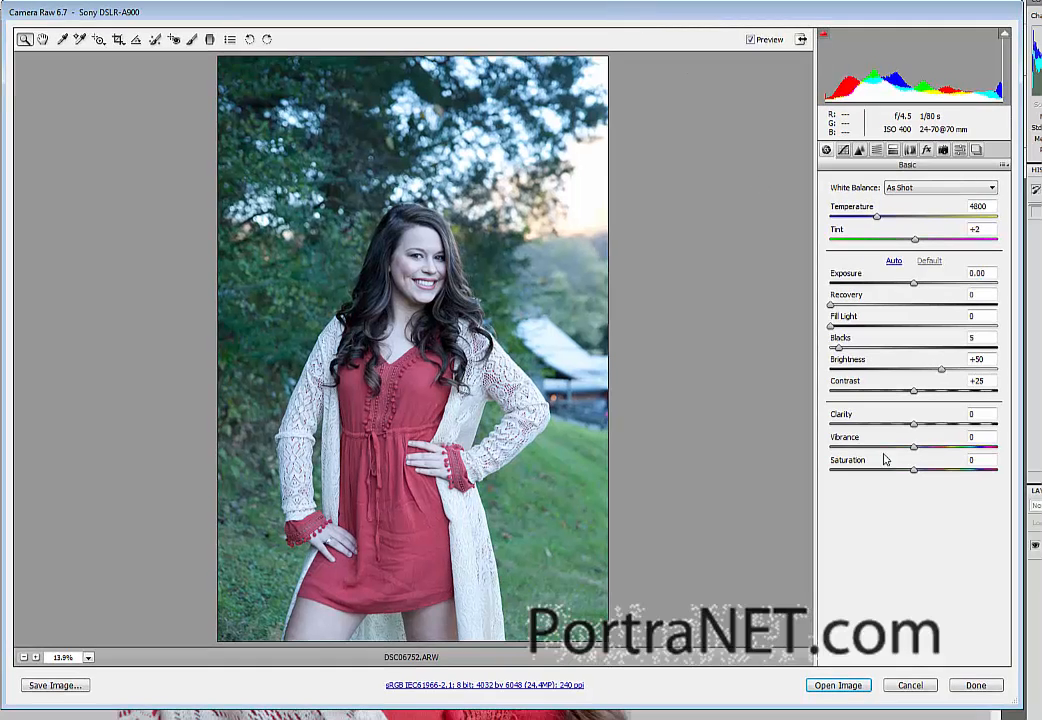
pyautogui.moveTo(1020, 705); pyautogui.dragTo(1035, 714)
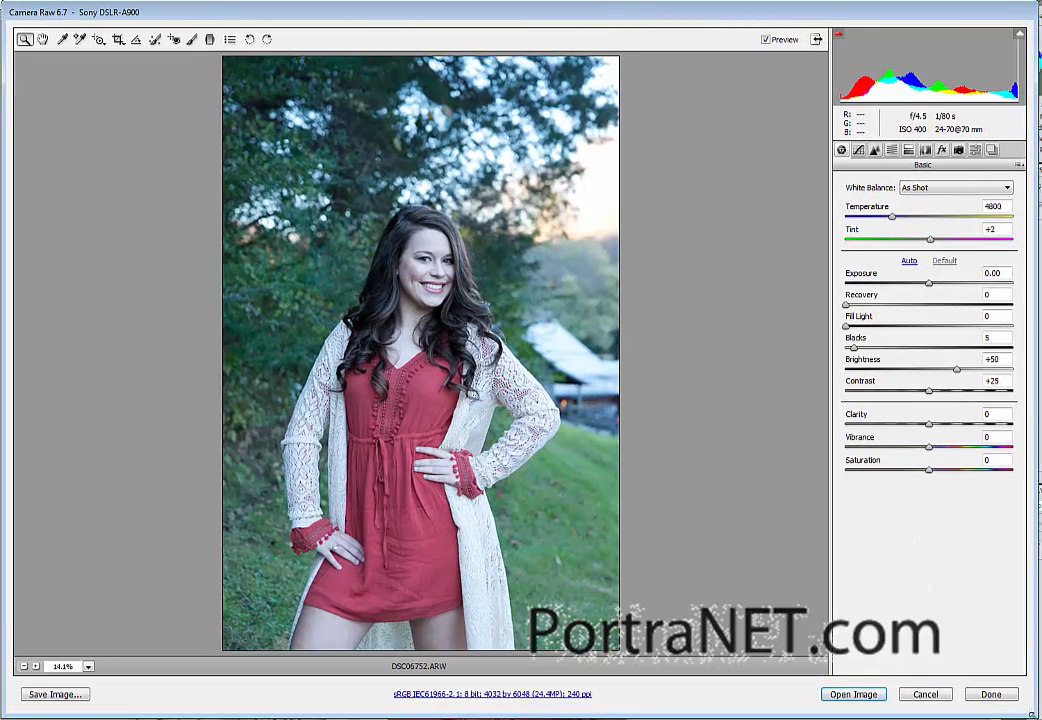
pyautogui.click(1019, 165)
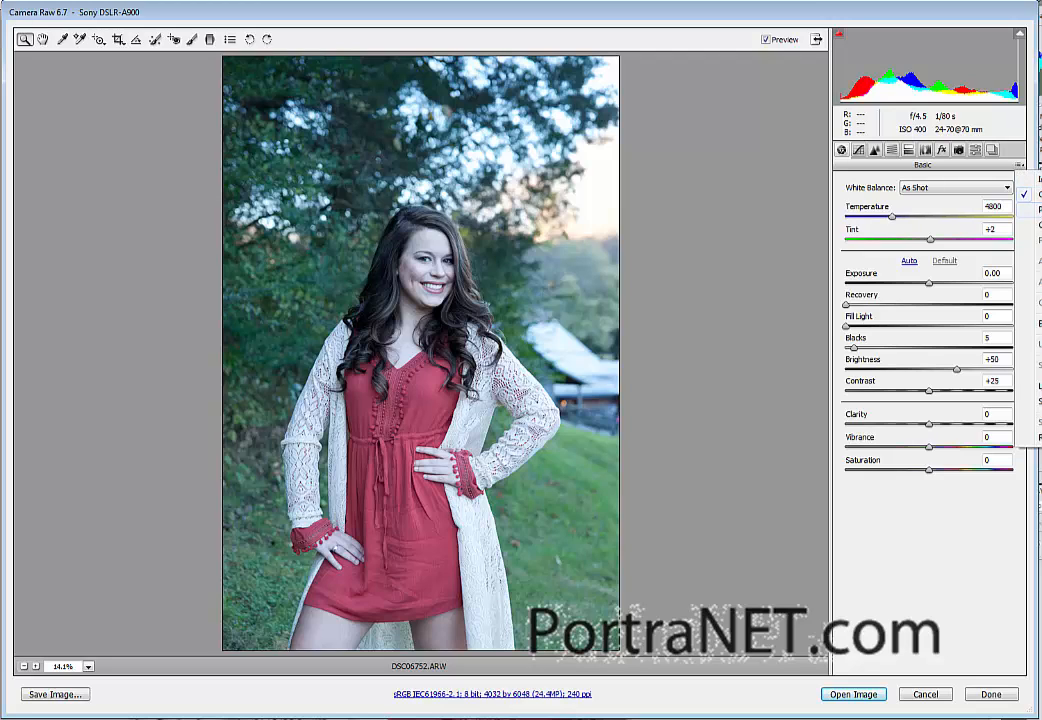
pyautogui.click(1036, 210)
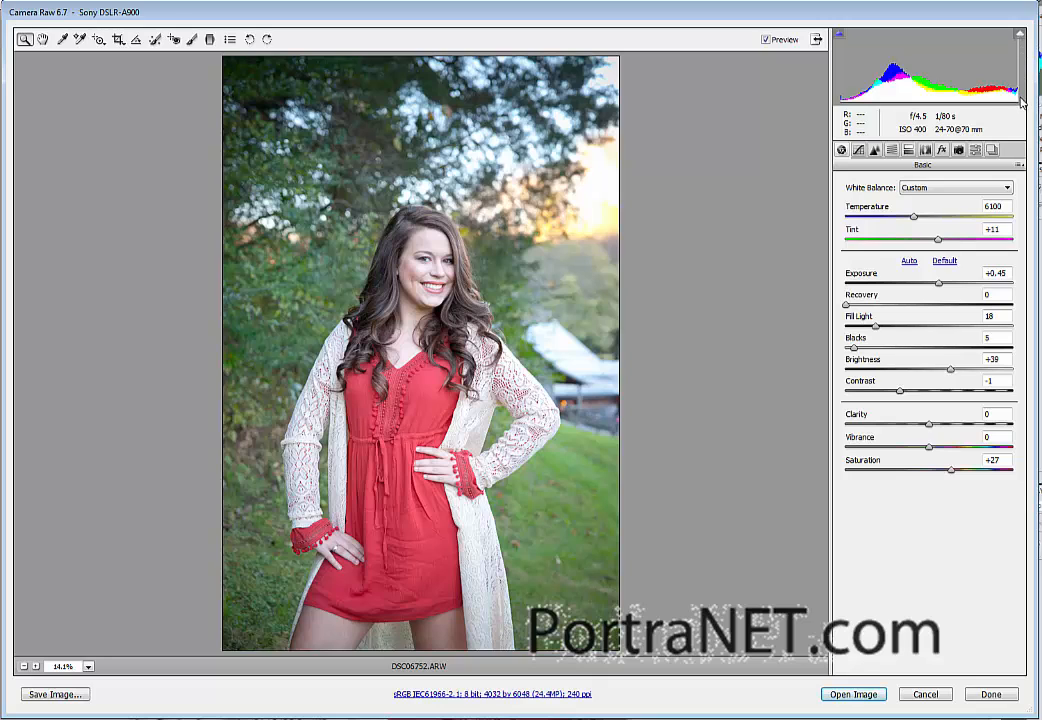
# Step: Darken the standing portrait by setting its exposure to +0.05 and brightness to +28
pyautogui.moveTo(938, 287); pyautogui.dragTo(932, 288)
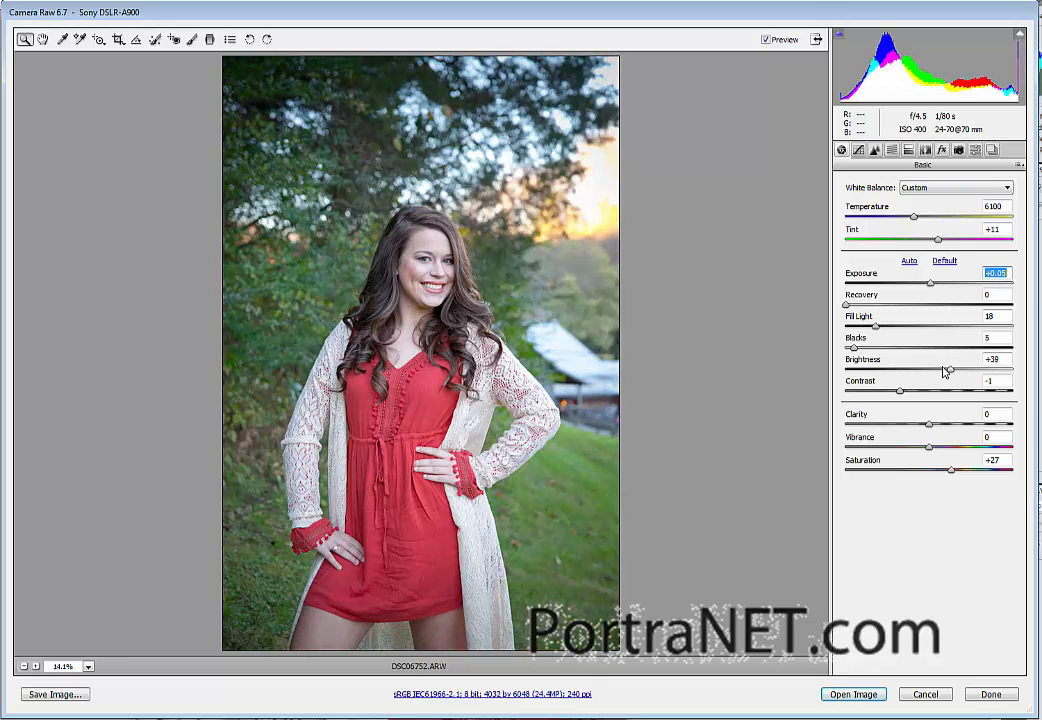
pyautogui.moveTo(949, 371); pyautogui.dragTo(944, 372)
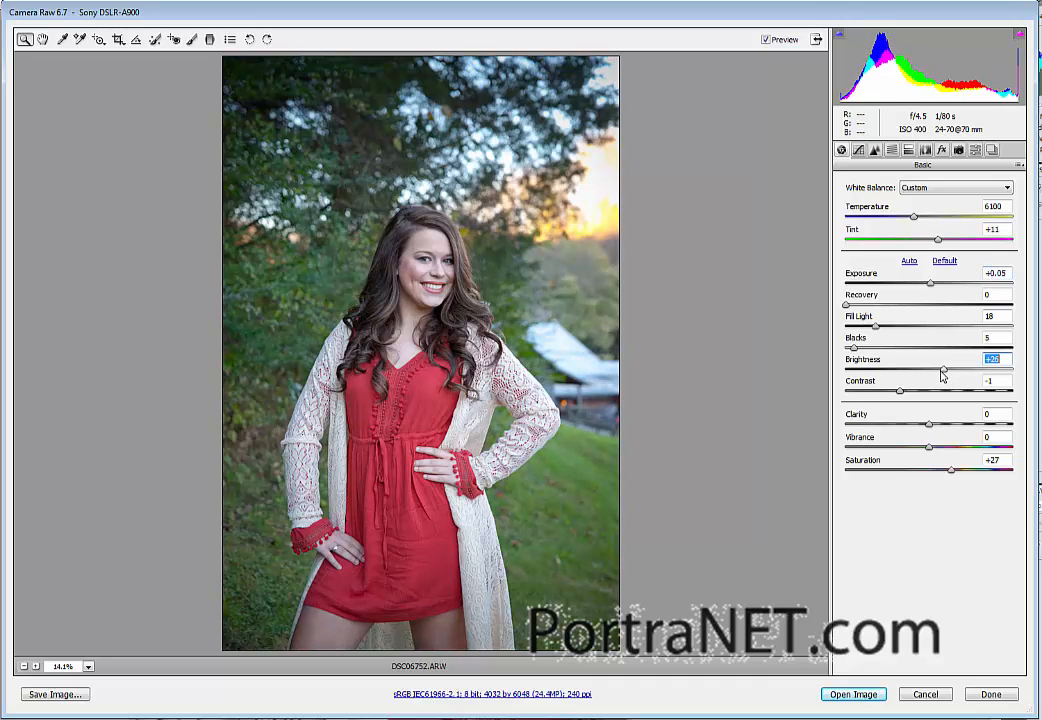
# Step: Set the standing portrait's saturation to +37, contrast to -11, fill light to 13 and temperature to 6350
pyautogui.click(959, 471)
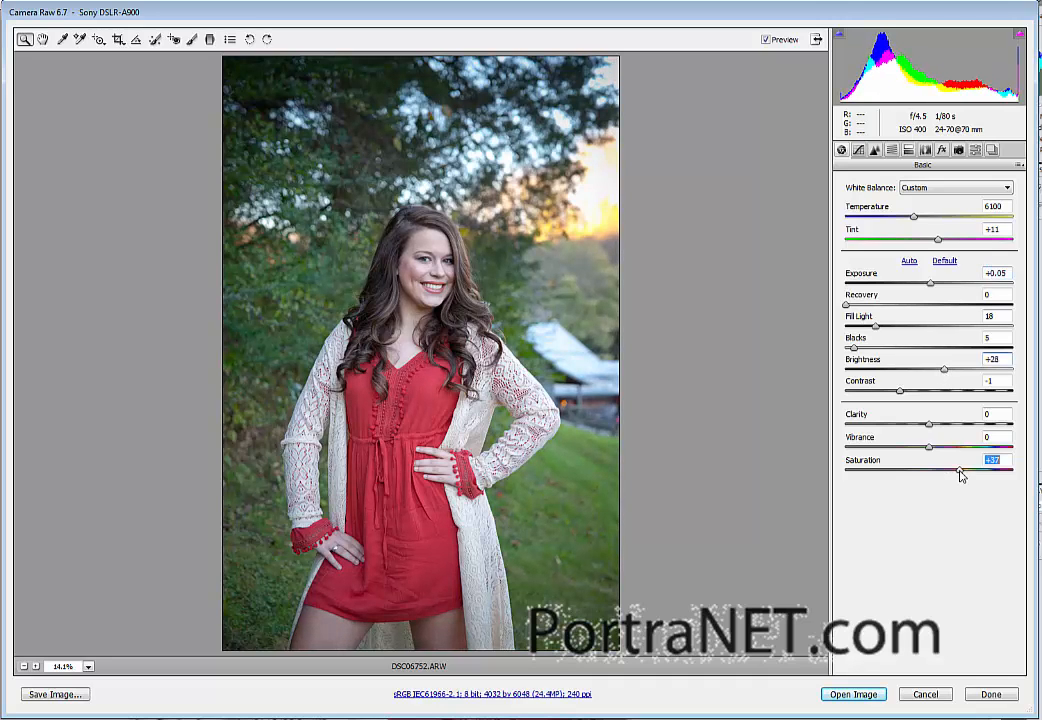
pyautogui.click(891, 395)
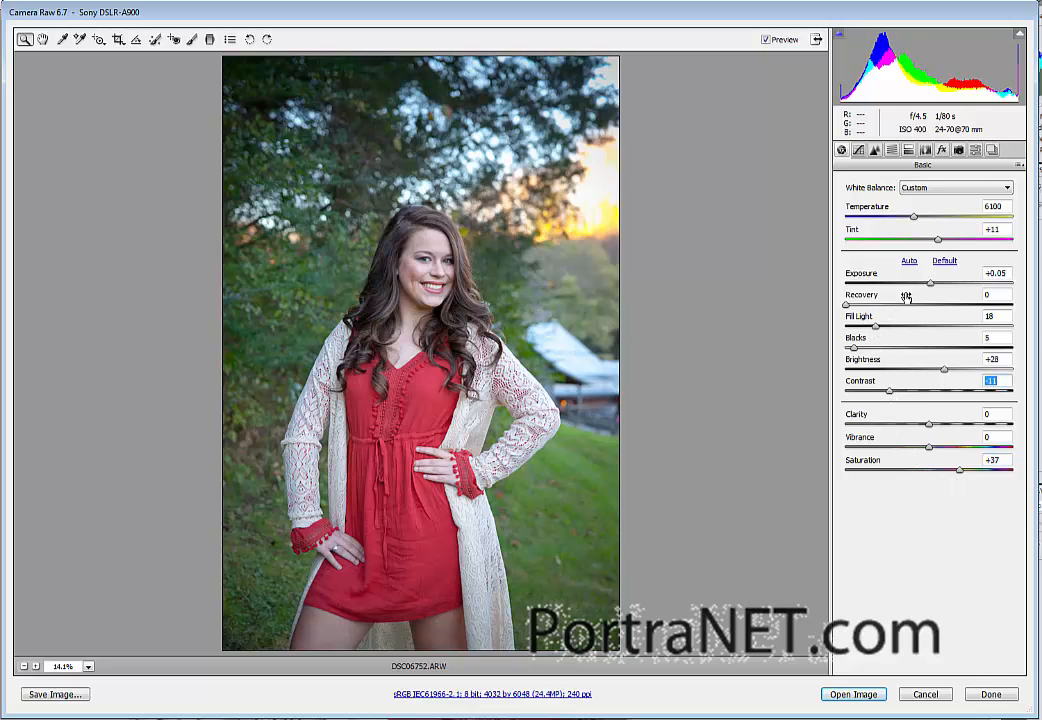
pyautogui.click(868, 327)
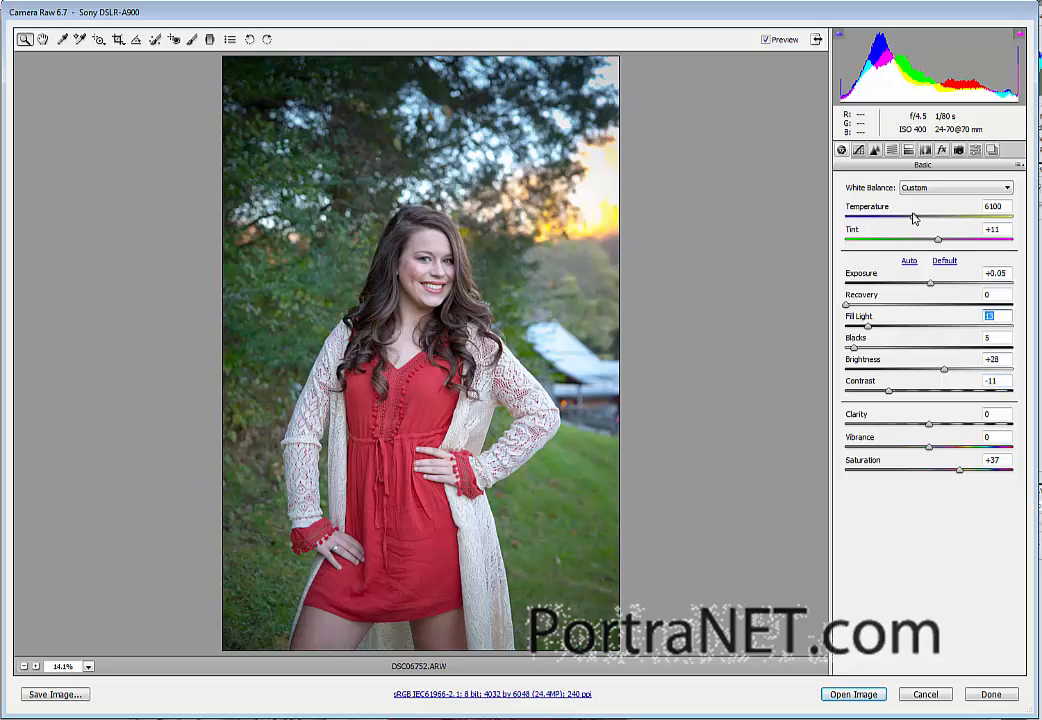
pyautogui.click(915, 218)
pyautogui.moveTo(918, 220); pyautogui.dragTo(921, 219)
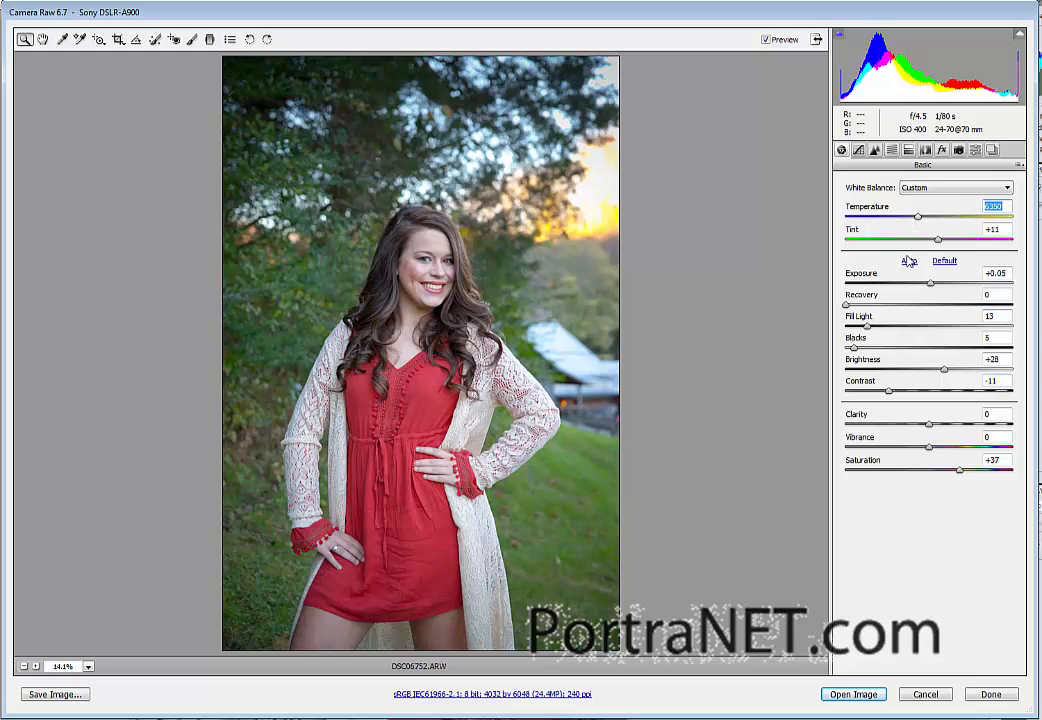
# Step: Crop the standing portrait to a tilted frame of about 3416 by 4227 pixels around the woman, and open the processed image for editing
pyautogui.click(118, 39)
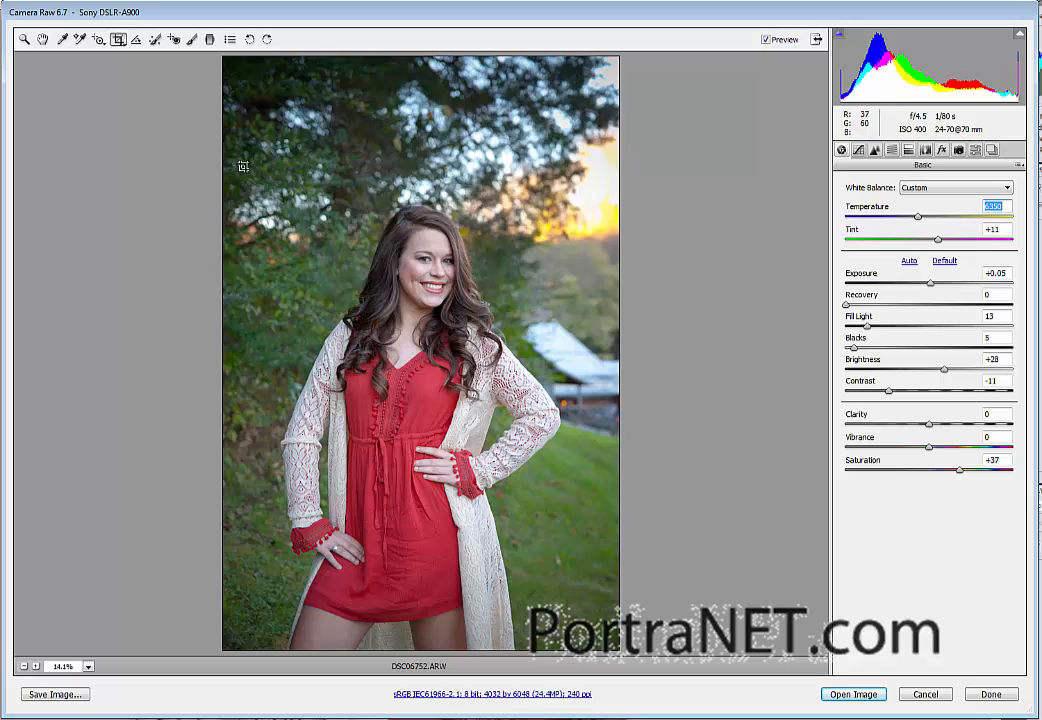
pyautogui.moveTo(244, 166); pyautogui.dragTo(542, 620)
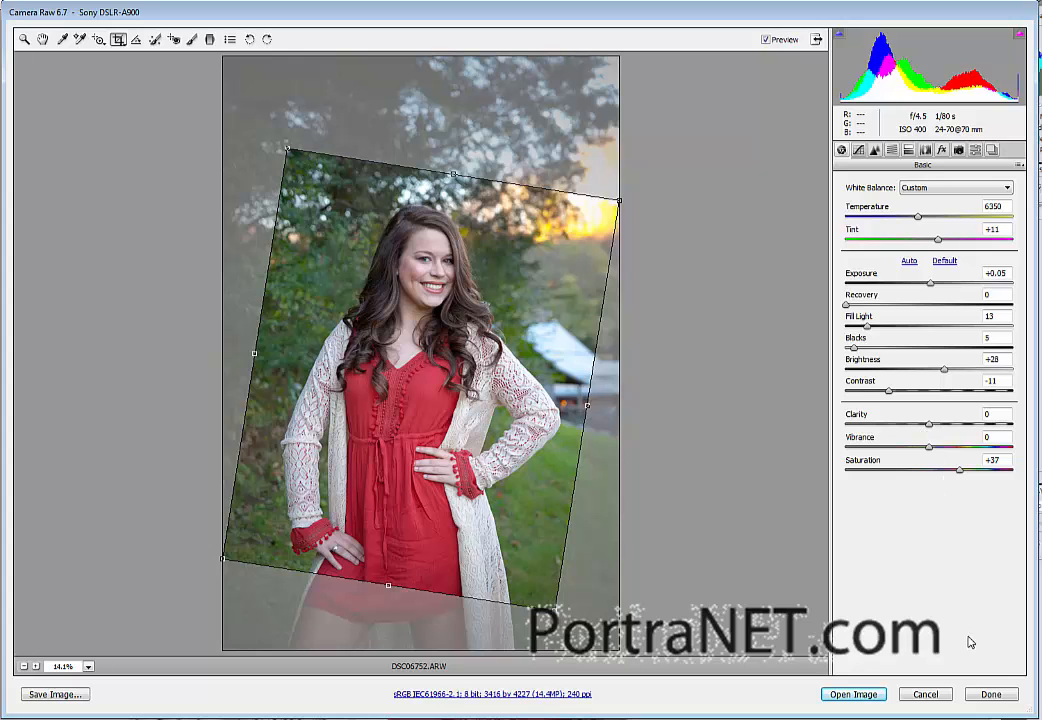
pyautogui.click(850, 695)
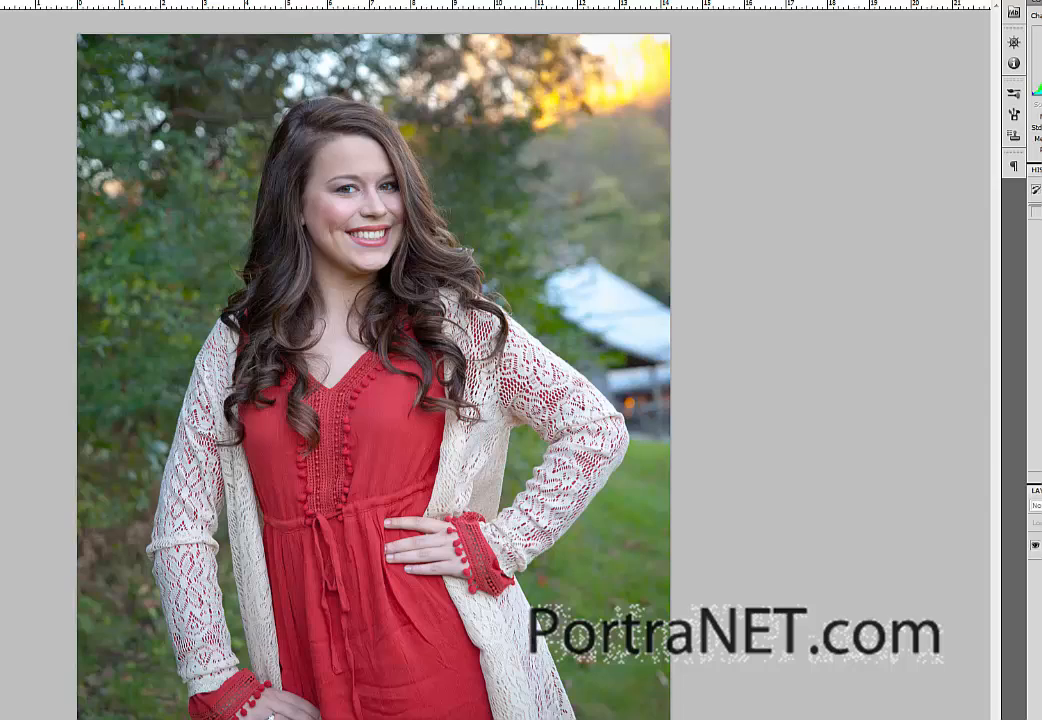
# Step: Examine the woman's face and hair in the opened portrait at 100% magnification
pyautogui.hotkey('ctrl', '1')
pyautogui.scroll(10, 105, 341)
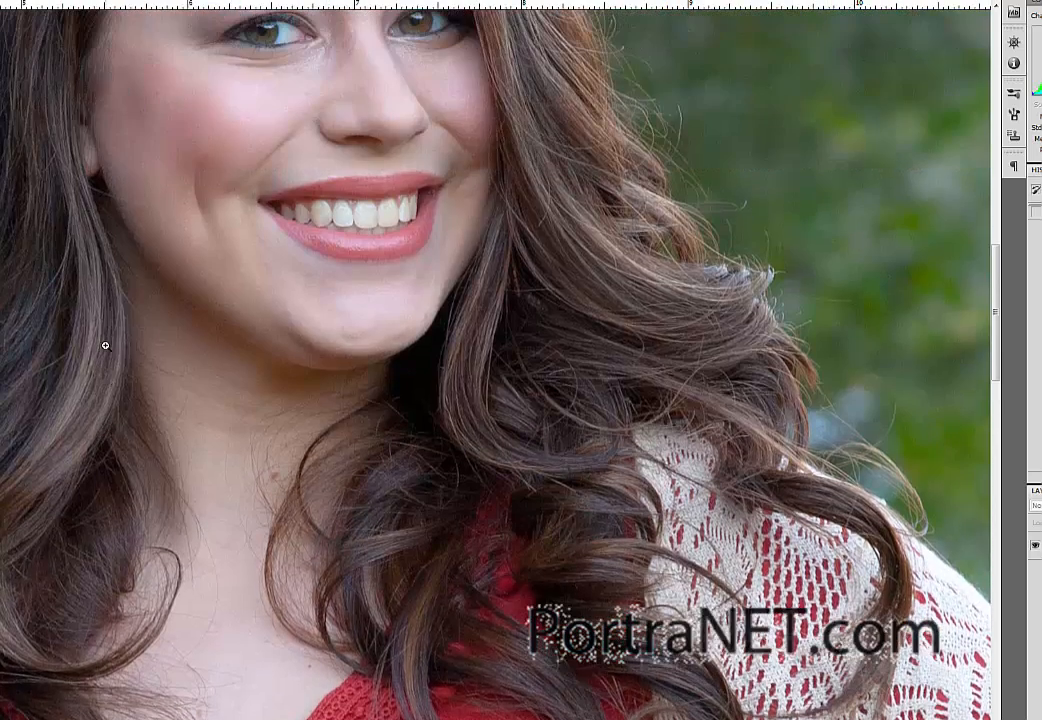
pyautogui.scroll(10, 105, 345)
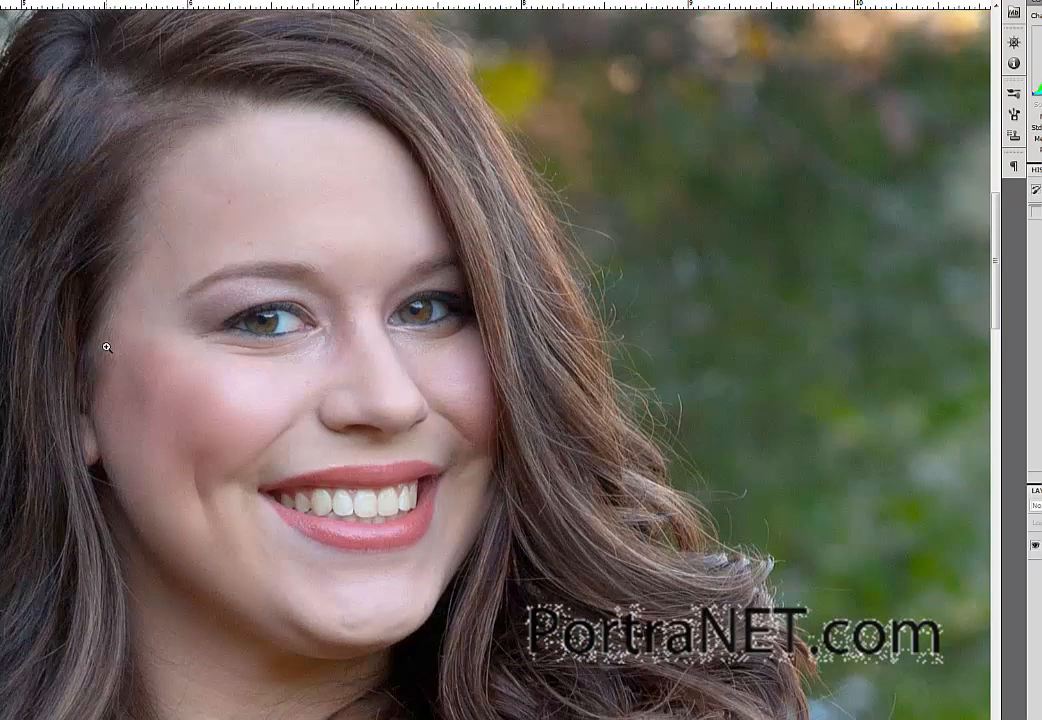